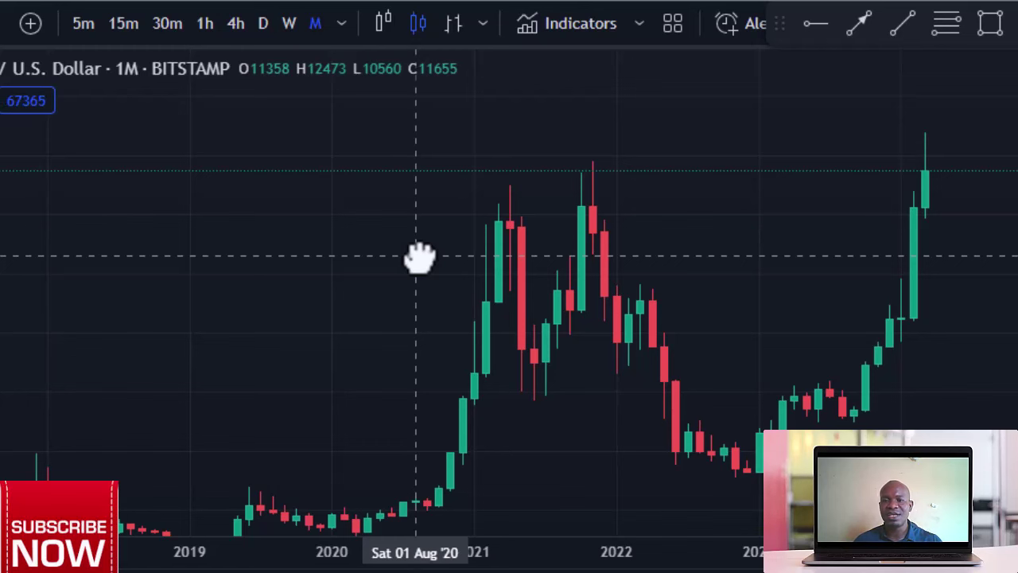
- Draw a support trend line on the monthly chart from March 2017, under the 2019 and 2020 lows, extending past 2024
{"action": "scroll", "coordinate": [419, 256], "scroll_direction": "down", "scroll_amount": 1}
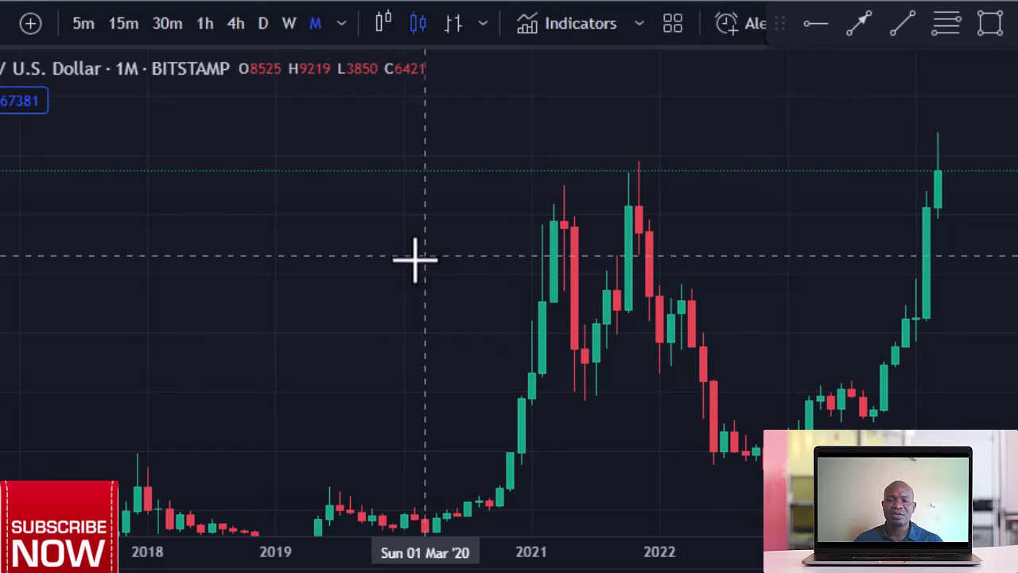
{"action": "left_click_drag", "start_coordinate": [352, 206], "coordinate": [371, 146]}
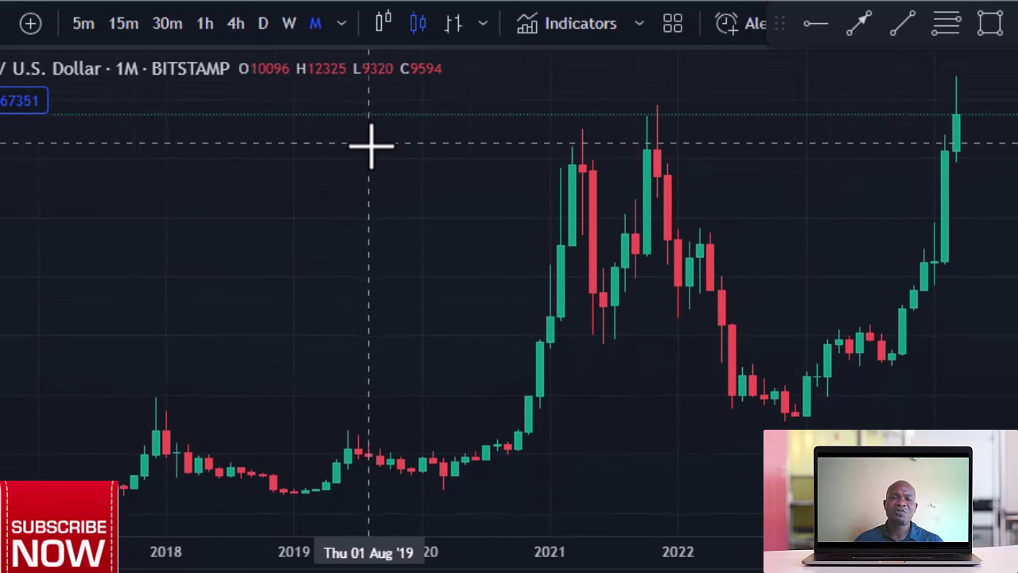
{"action": "scroll", "coordinate": [447, 182], "scroll_direction": "down", "scroll_amount": 3}
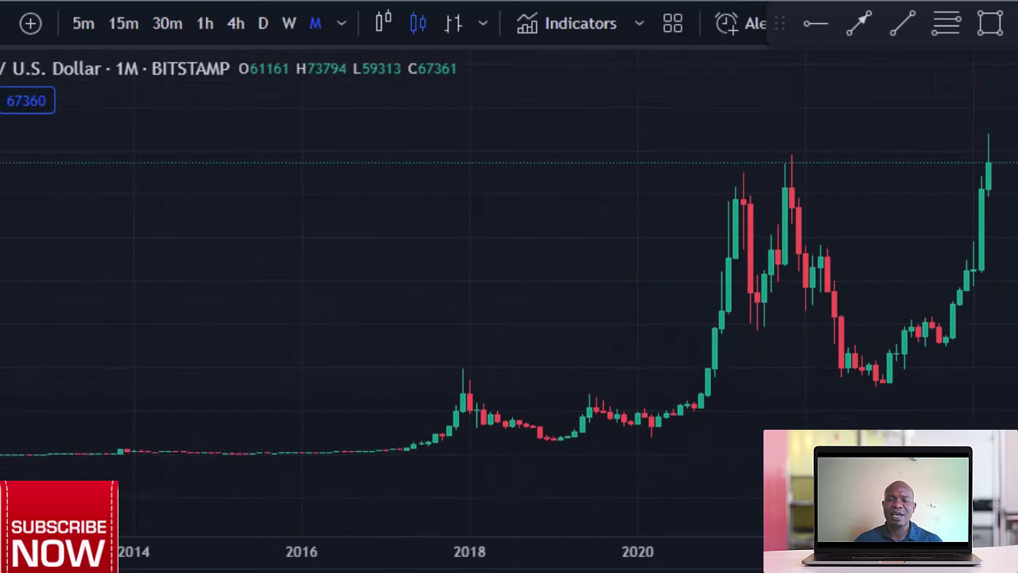
{"action": "scroll", "coordinate": [953, 370], "scroll_direction": "down", "scroll_amount": 2}
{"action": "scroll", "coordinate": [952, 370], "scroll_direction": "down", "scroll_amount": 2}
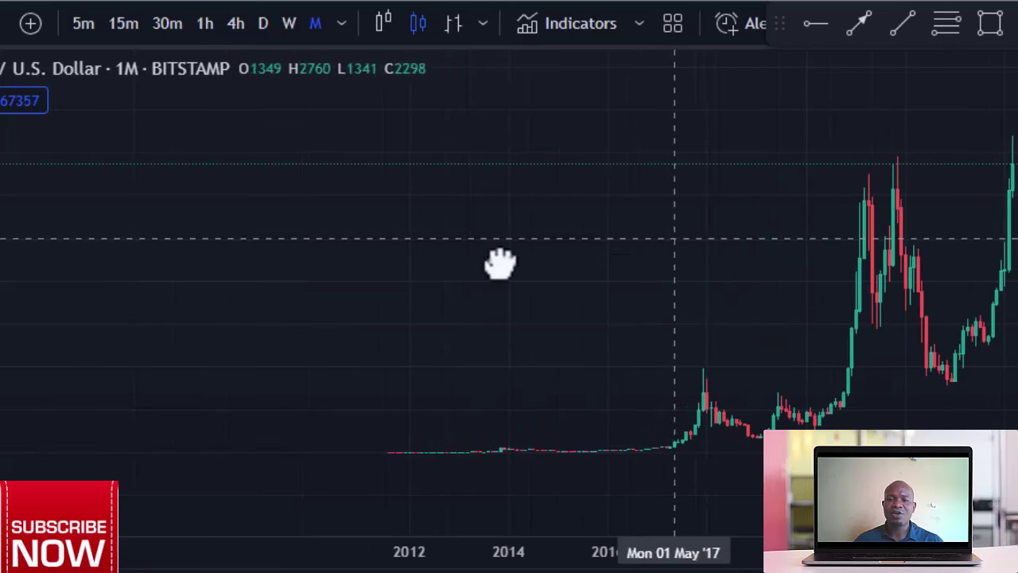
{"action": "left_click_drag", "start_coordinate": [500, 263], "coordinate": [334, 252]}
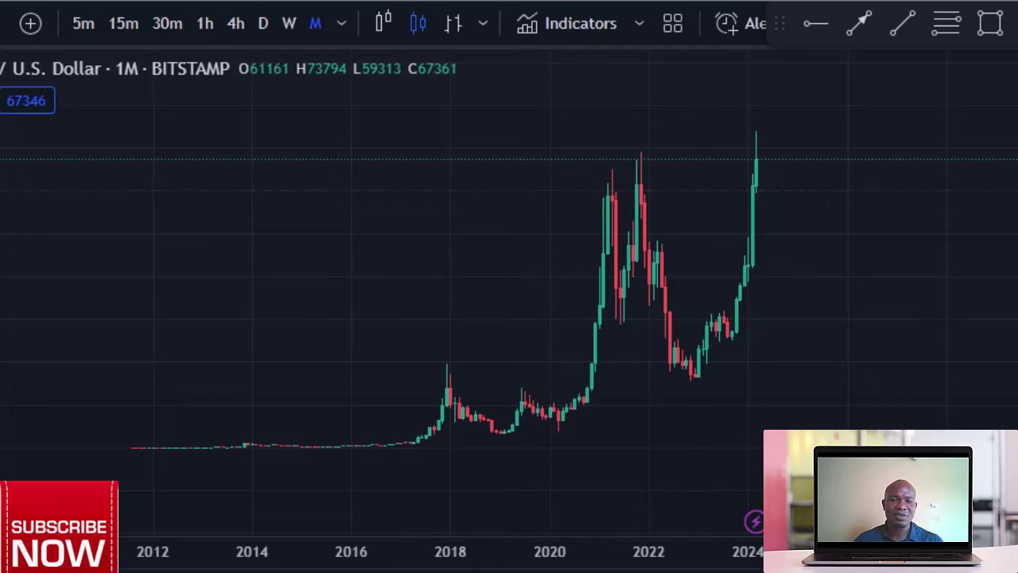
{"action": "left_click", "coordinate": [903, 31]}
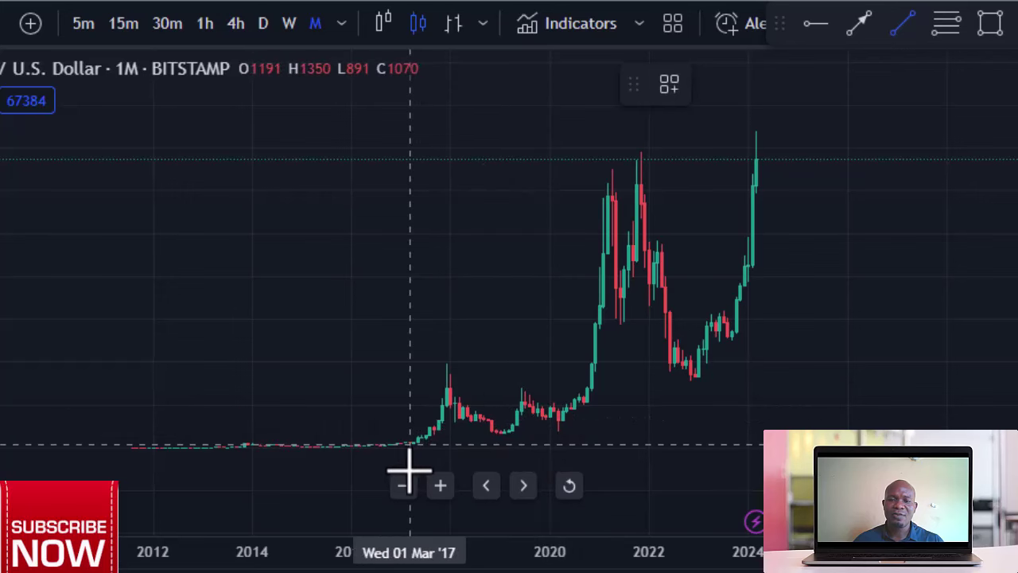
{"action": "left_click", "coordinate": [409, 444]}
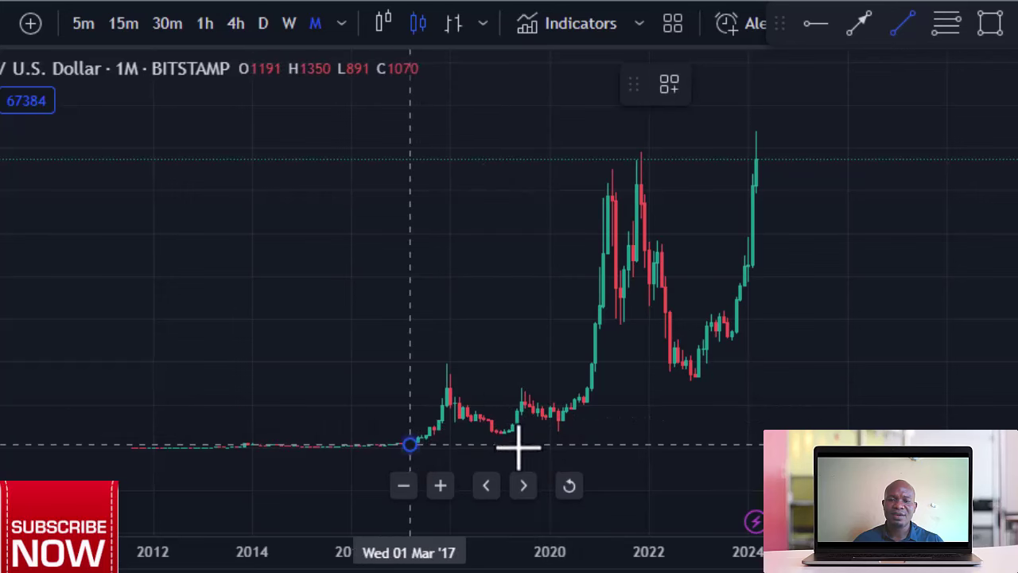
{"action": "left_click", "coordinate": [943, 394]}
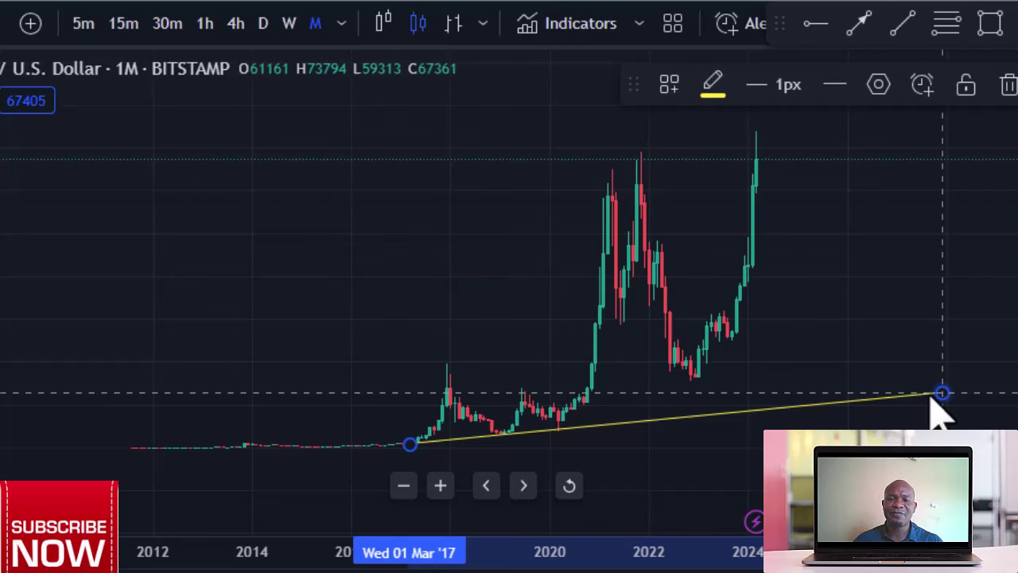
{"action": "left_click", "coordinate": [864, 326]}
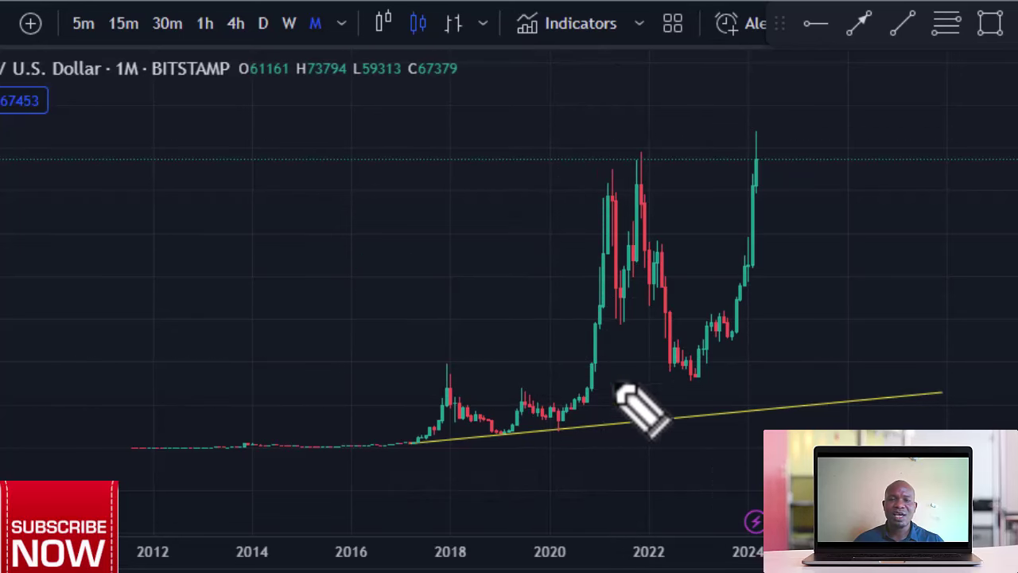
- Sketch freehand the swings from the 2020 low to the 2024 high, a rising curve beneath them and a horizontal line across the peaks
{"action": "mouse_move", "coordinate": [565, 418]}
{"action": "left_mouse_down"}
{"action": "mouse_move", "coordinate": [614, 315]}
{"action": "mouse_move", "coordinate": [619, 141]}
{"action": "mouse_move", "coordinate": [676, 170]}
{"action": "mouse_move", "coordinate": [680, 144]}
{"action": "left_mouse_up"}
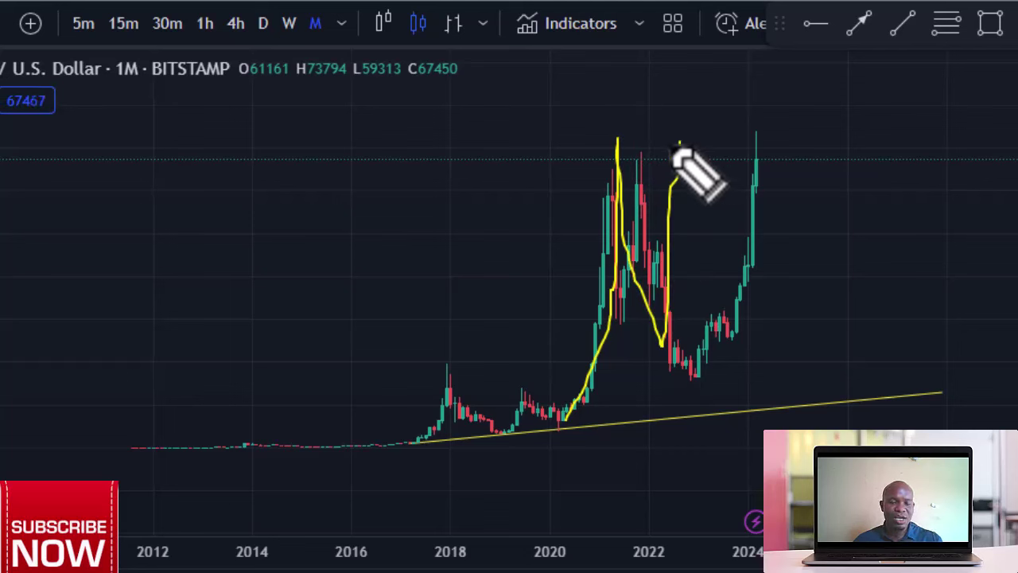
{"action": "key", "text": "ctrl+z"}
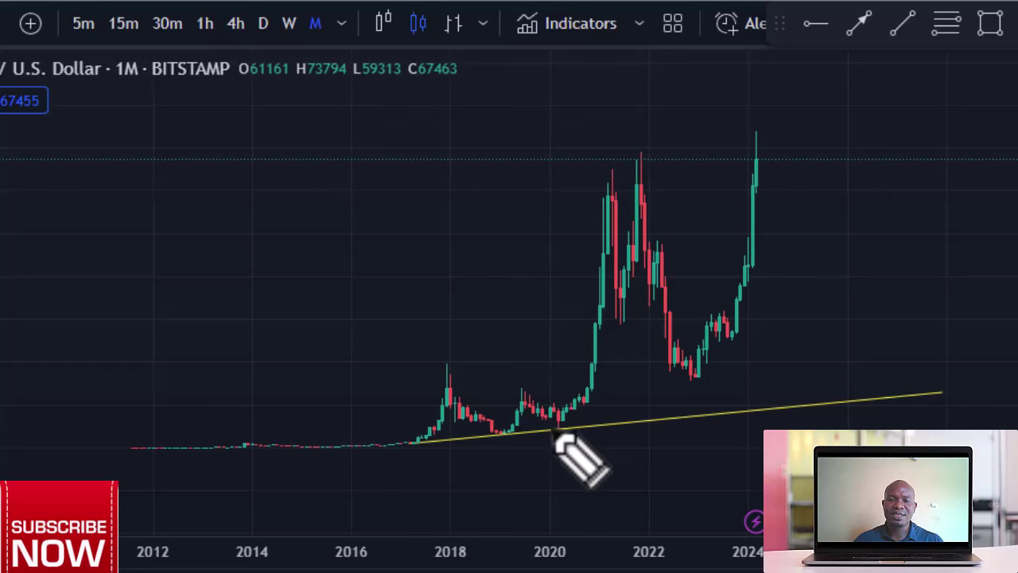
{"action": "left_click_drag", "start_coordinate": [554, 430], "coordinate": [923, 272]}
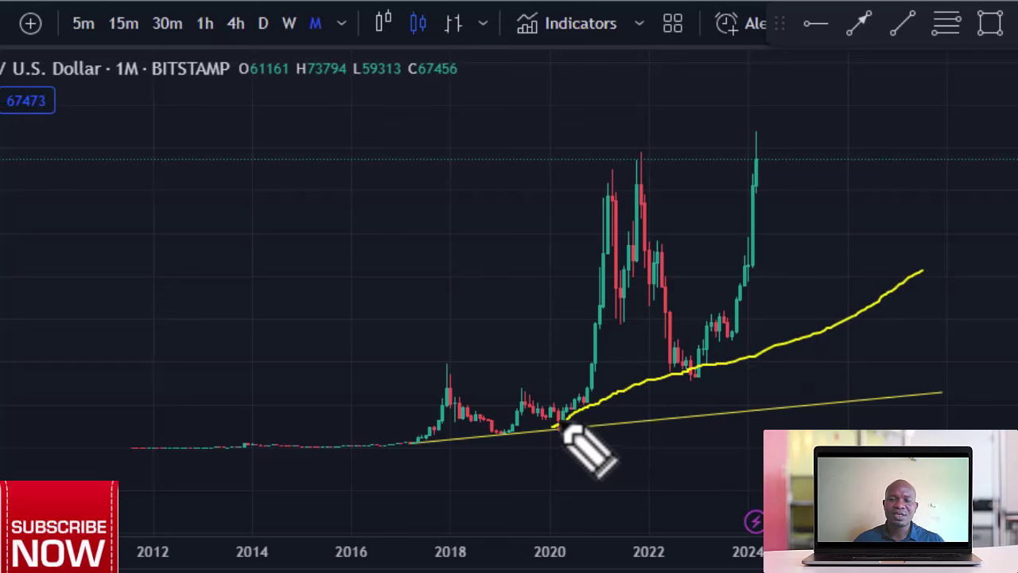
{"action": "mouse_move", "coordinate": [563, 428]}
{"action": "left_mouse_down"}
{"action": "mouse_move", "coordinate": [602, 341]}
{"action": "mouse_move", "coordinate": [609, 222]}
{"action": "mouse_move", "coordinate": [600, 146]}
{"action": "mouse_move", "coordinate": [698, 372]}
{"action": "mouse_move", "coordinate": [729, 299]}
{"action": "mouse_move", "coordinate": [756, 137]}
{"action": "left_mouse_up"}
{"action": "left_click", "coordinate": [606, 145]}
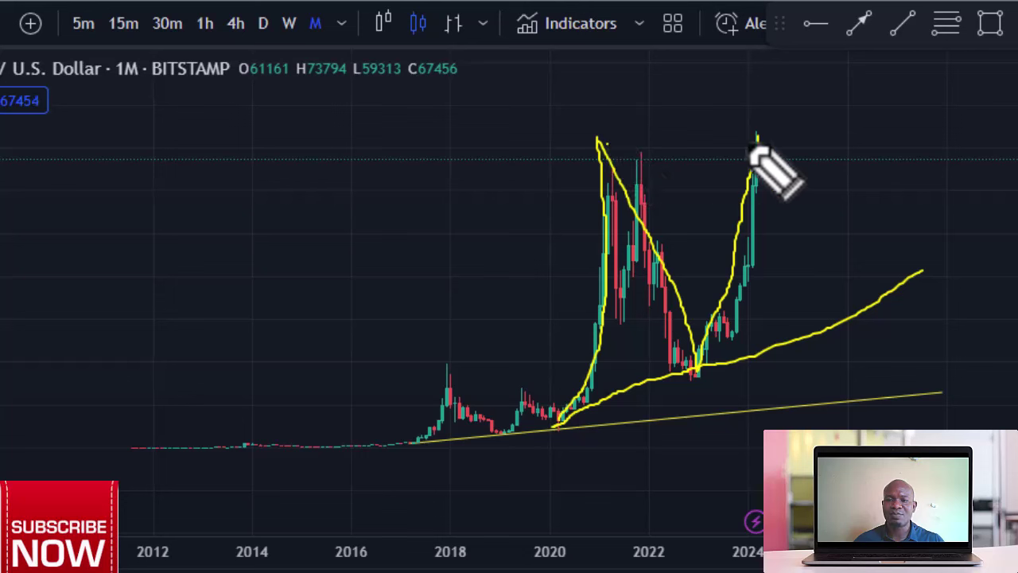
{"action": "left_click", "coordinate": [795, 142]}
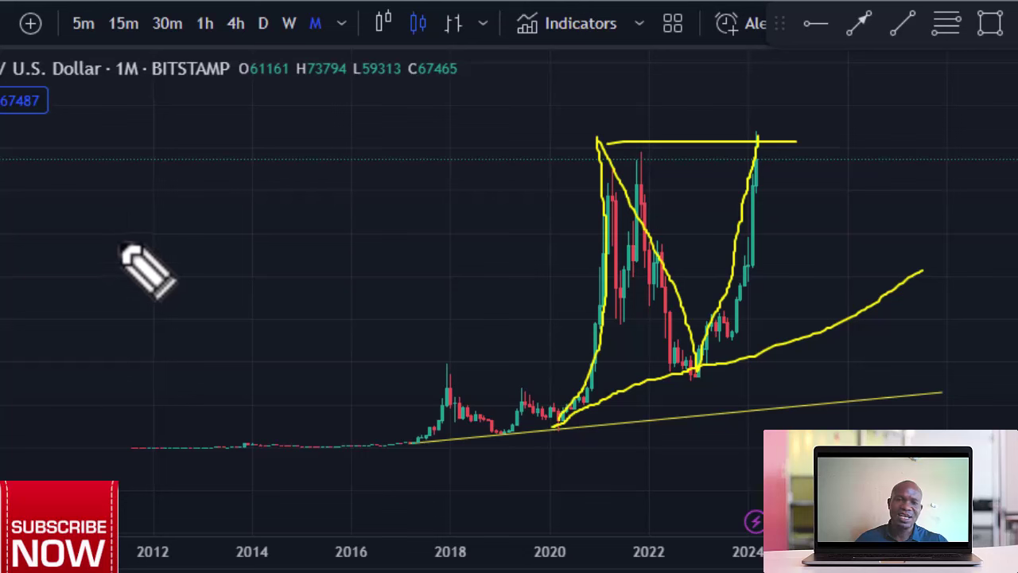
- Sketch a freehand downtrend zigzag in the empty area before the price history and mark its swing points and lows
{"action": "mouse_move", "coordinate": [113, 192]}
{"action": "left_mouse_down"}
{"action": "mouse_move", "coordinate": [142, 303]}
{"action": "mouse_move", "coordinate": [182, 240]}
{"action": "mouse_move", "coordinate": [223, 333]}
{"action": "left_mouse_up"}
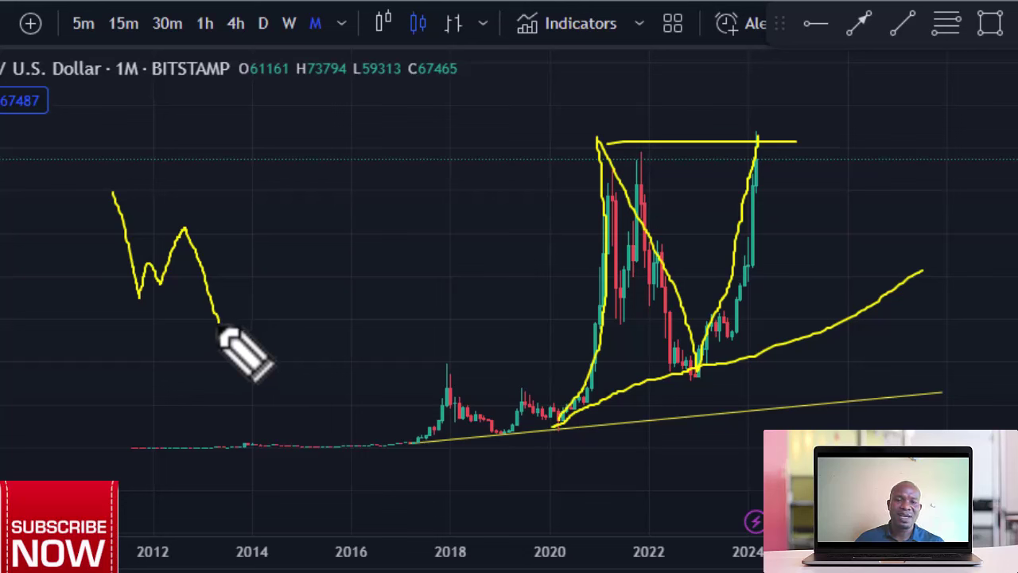
{"action": "left_click_drag", "start_coordinate": [218, 324], "coordinate": [229, 324]}
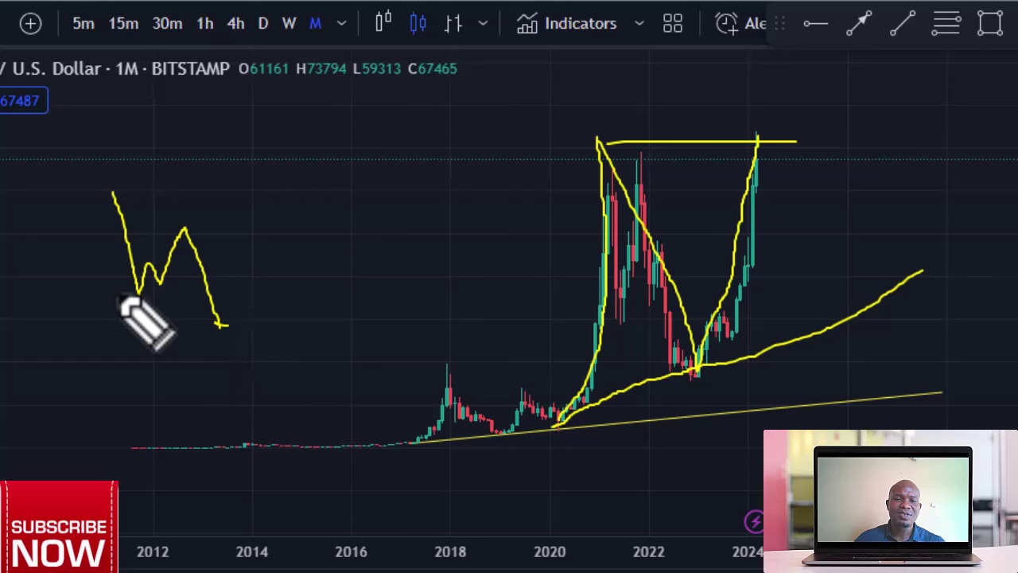
{"action": "left_click_drag", "start_coordinate": [125, 299], "coordinate": [152, 297]}
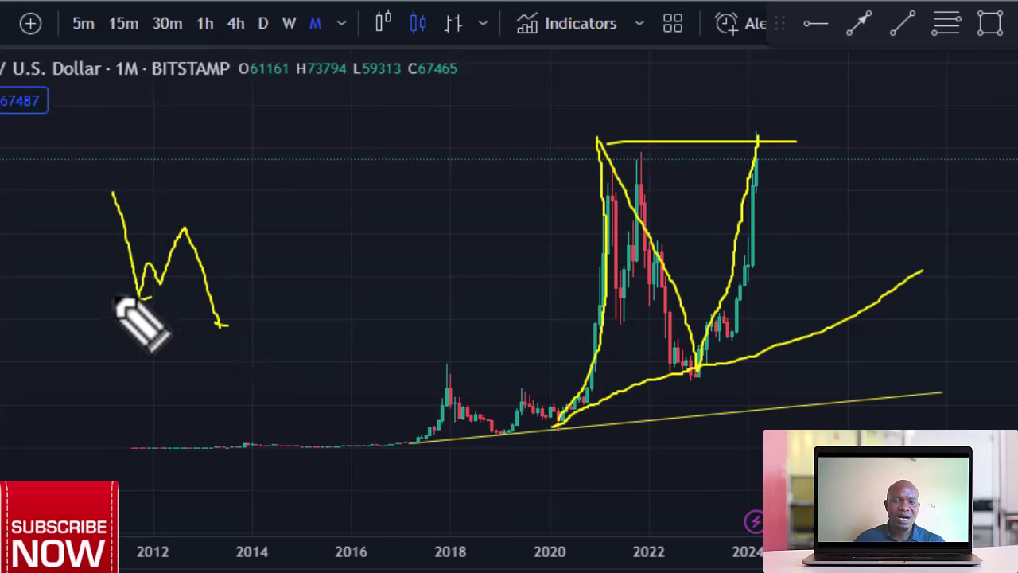
{"action": "left_click", "coordinate": [105, 185]}
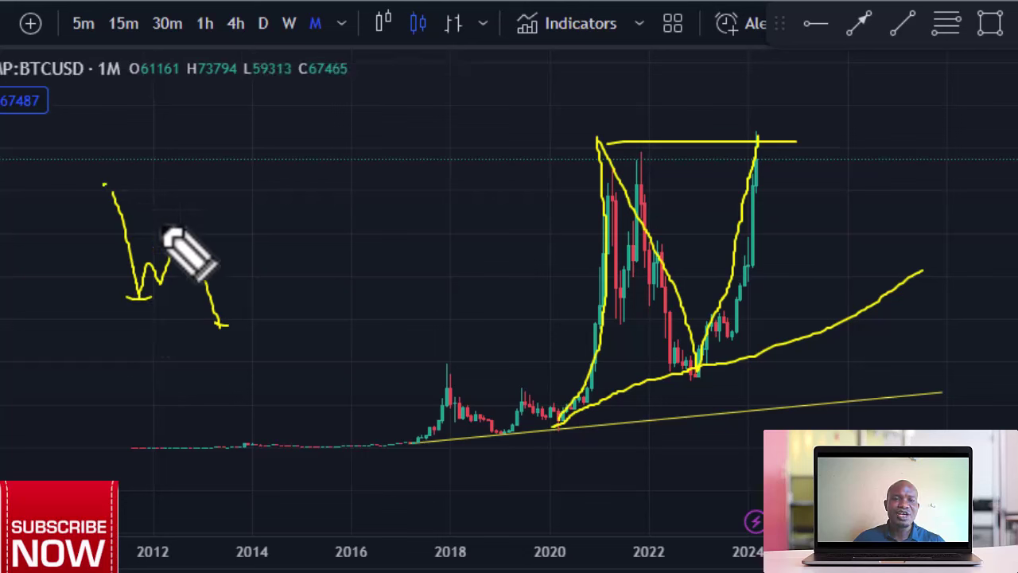
{"action": "left_click_drag", "start_coordinate": [163, 230], "coordinate": [279, 302]}
{"action": "left_click_drag", "start_coordinate": [109, 268], "coordinate": [205, 347]}
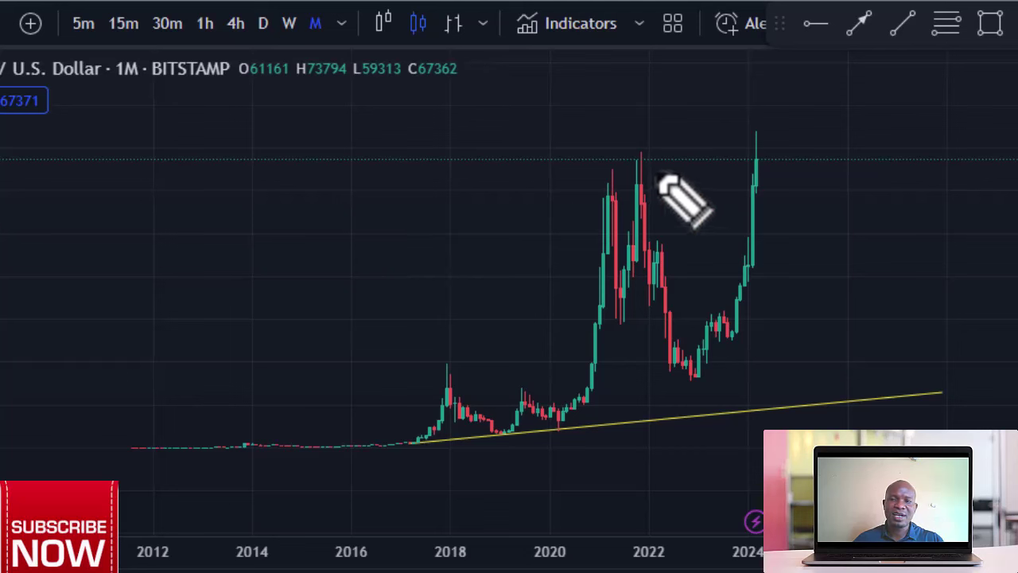
- Sketch freehand the decline from the 2021 highs to the late 2022 low, circle that low, and trace the recovery above the old high
{"action": "mouse_move", "coordinate": [639, 141]}
{"action": "left_mouse_down"}
{"action": "mouse_move", "coordinate": [661, 314]}
{"action": "mouse_move", "coordinate": [662, 253]}
{"action": "mouse_move", "coordinate": [668, 376]}
{"action": "left_mouse_up"}
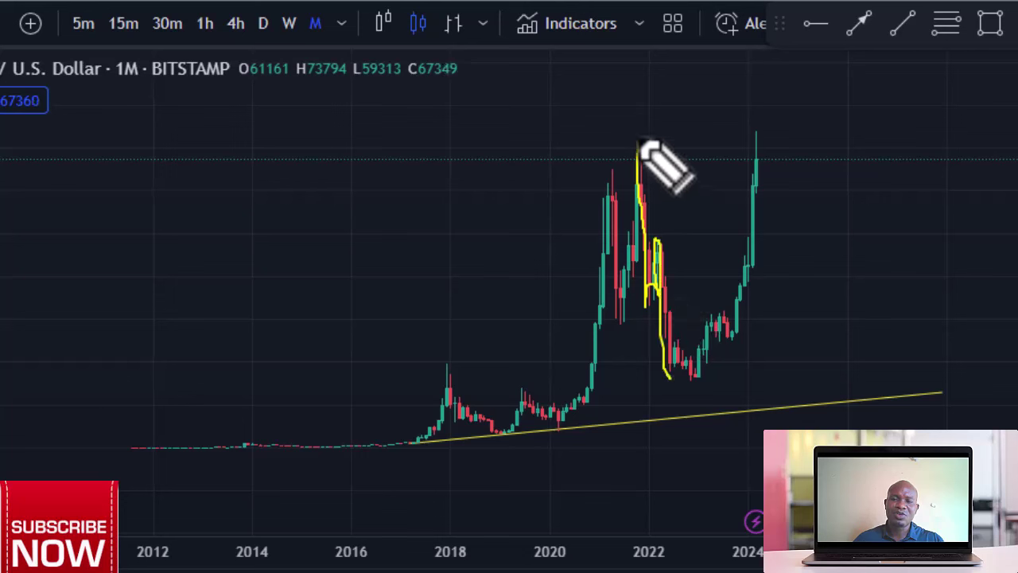
{"action": "left_click_drag", "start_coordinate": [635, 125], "coordinate": [700, 388]}
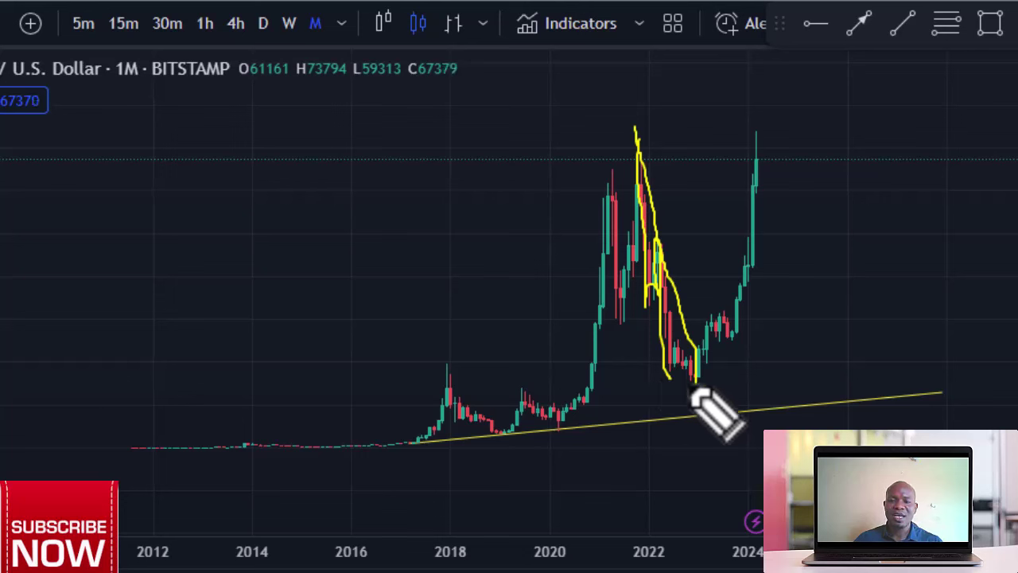
{"action": "mouse_move", "coordinate": [693, 340]}
{"action": "left_mouse_down"}
{"action": "mouse_move", "coordinate": [697, 386]}
{"action": "mouse_move", "coordinate": [756, 288]}
{"action": "mouse_move", "coordinate": [797, 112]}
{"action": "left_mouse_up"}
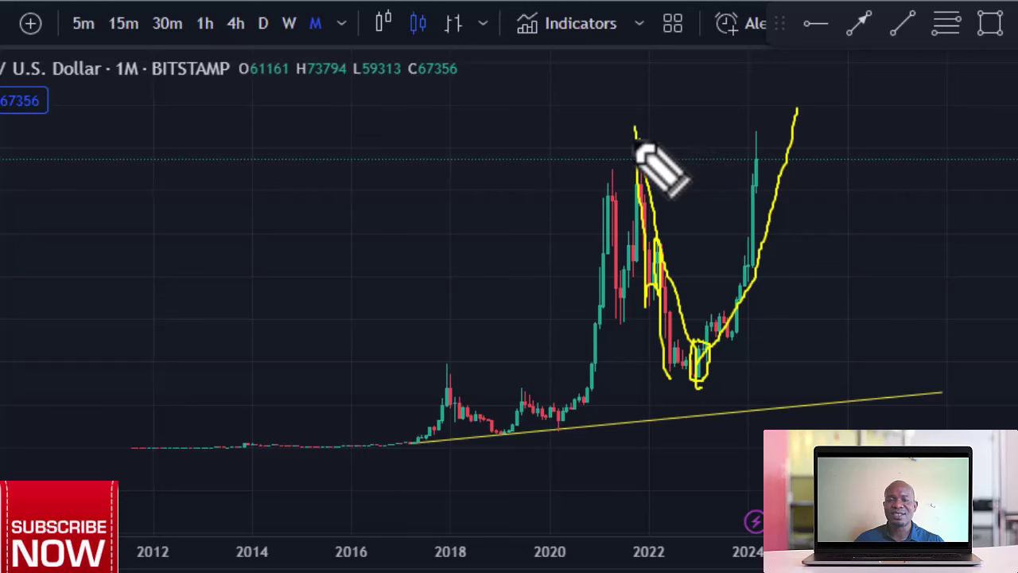
{"action": "left_click_drag", "start_coordinate": [630, 140], "coordinate": [697, 151]}
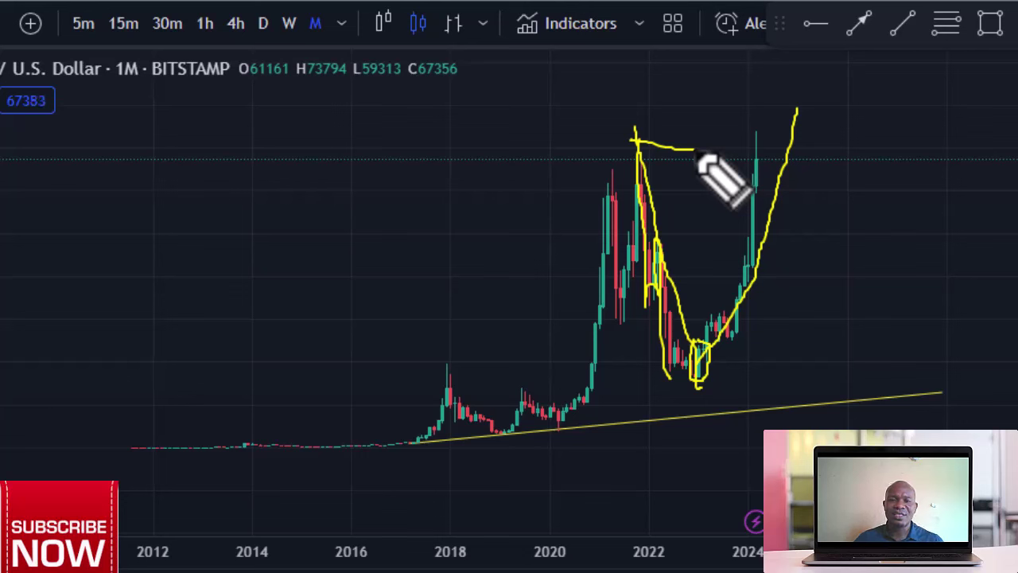
{"action": "mouse_move", "coordinate": [607, 163]}
{"action": "left_mouse_down"}
{"action": "mouse_move", "coordinate": [626, 290]}
{"action": "mouse_move", "coordinate": [666, 204]}
{"action": "mouse_move", "coordinate": [675, 358]}
{"action": "left_mouse_up"}
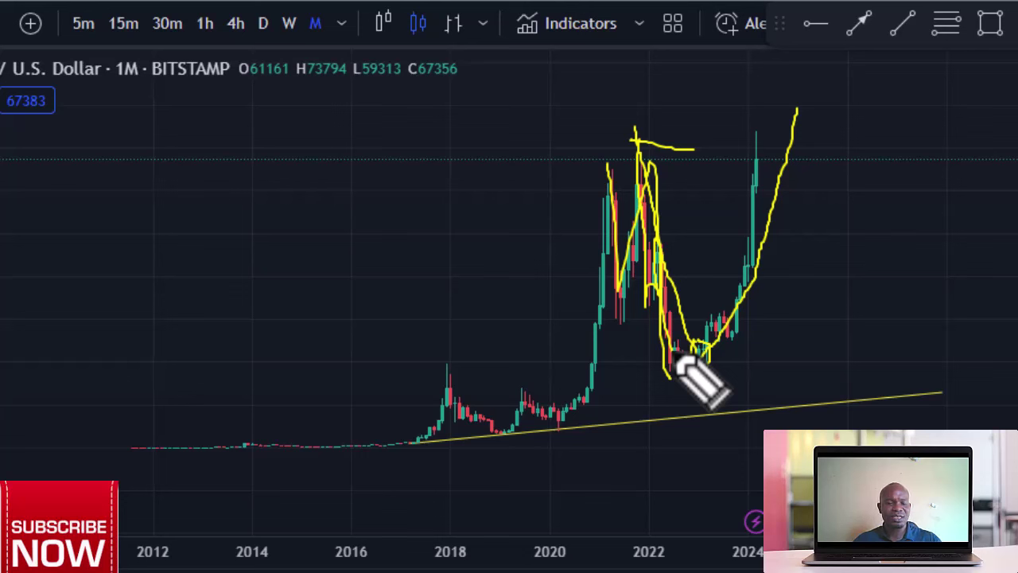
- Undo all the freehand strokes, keeping only the monthly trend line on the chart
{"action": "key", "text": "ctrl+z"}
{"action": "key", "text": "ctrl+z"}
{"action": "key", "text": "ctrl+z"}
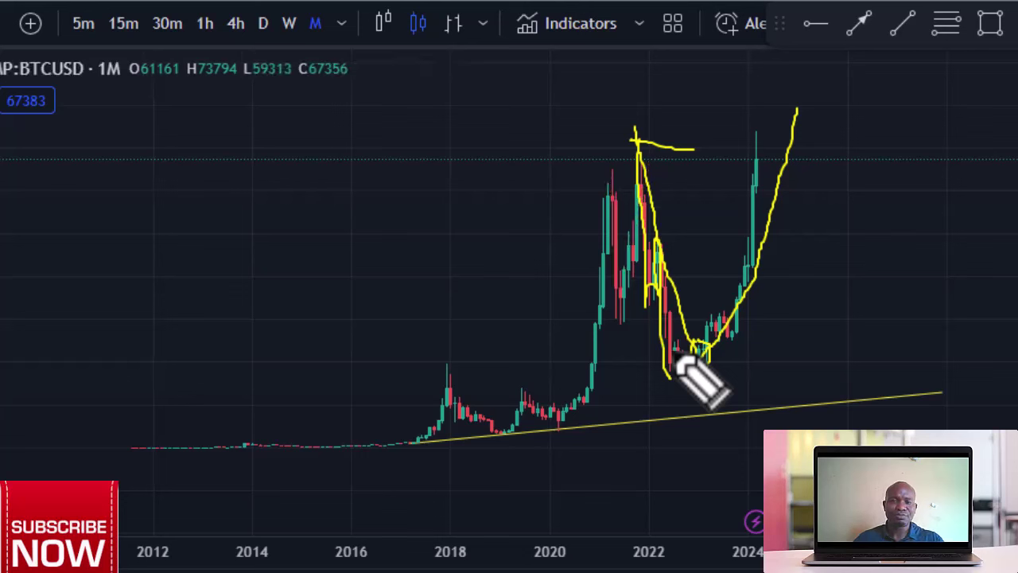
{"action": "key", "text": "ctrl+z"}
{"action": "key", "text": "ctrl+z"}
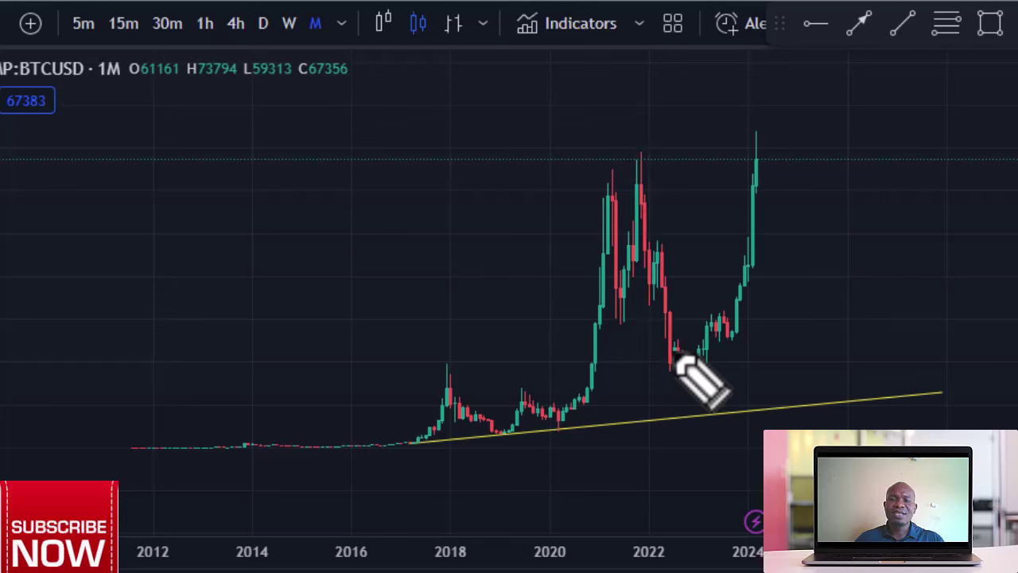
- Switch to the weekly timeframe and draw a trend line from the 28 Nov '22 low, under the late 2023 low, to beyond early 2024
{"action": "left_click", "coordinate": [287, 23]}
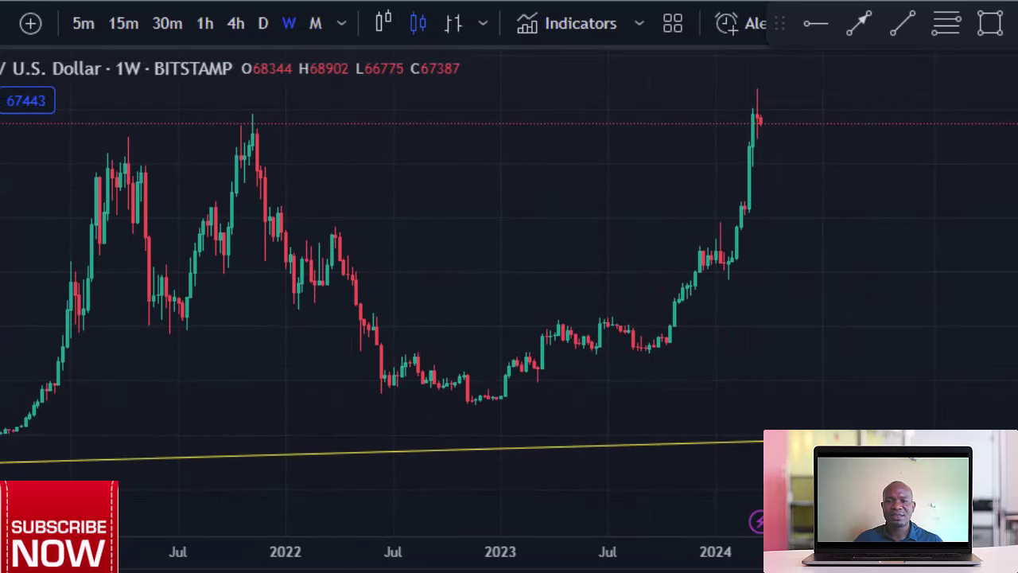
{"action": "scroll", "coordinate": [1006, 326], "scroll_direction": "up", "scroll_amount": 2}
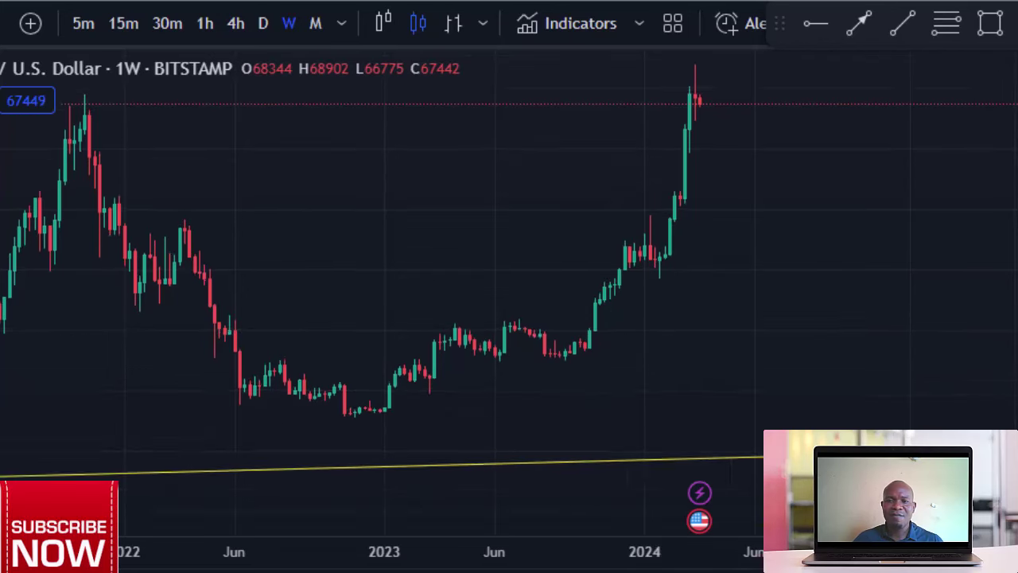
{"action": "scroll", "coordinate": [805, 345], "scroll_direction": "down", "scroll_amount": 3}
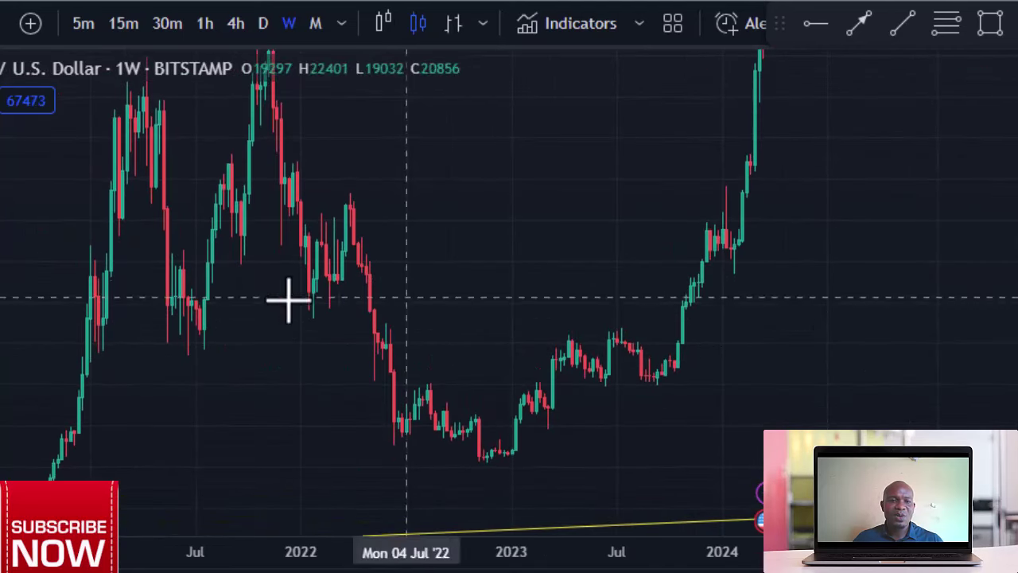
{"action": "left_click", "coordinate": [905, 25]}
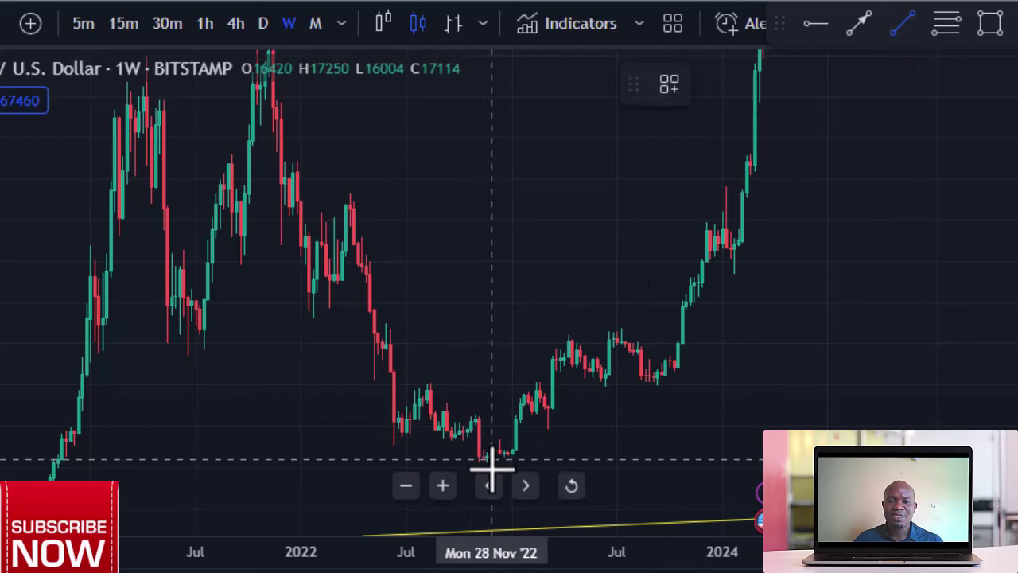
{"action": "left_click", "coordinate": [492, 467]}
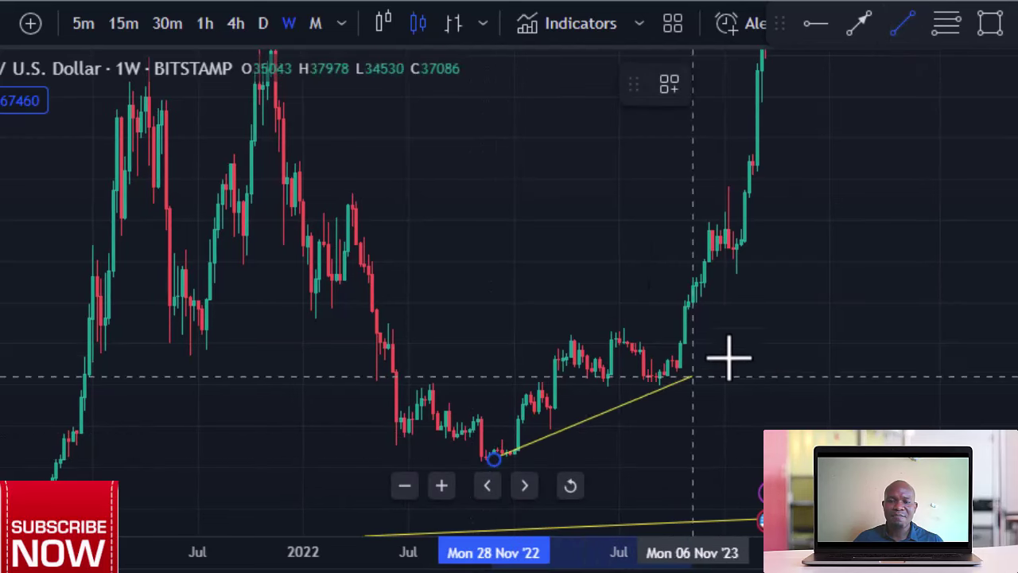
{"action": "left_click", "coordinate": [863, 300]}
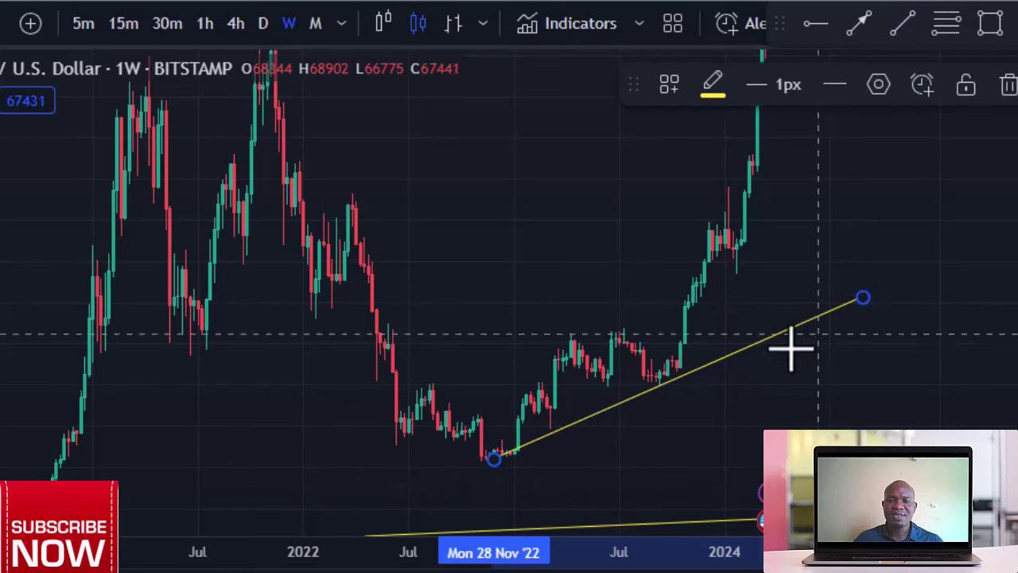
- Move the start point of the weekly trend line to the 19 Dec '22 candle so it follows the lows
{"action": "left_click", "coordinate": [509, 481]}
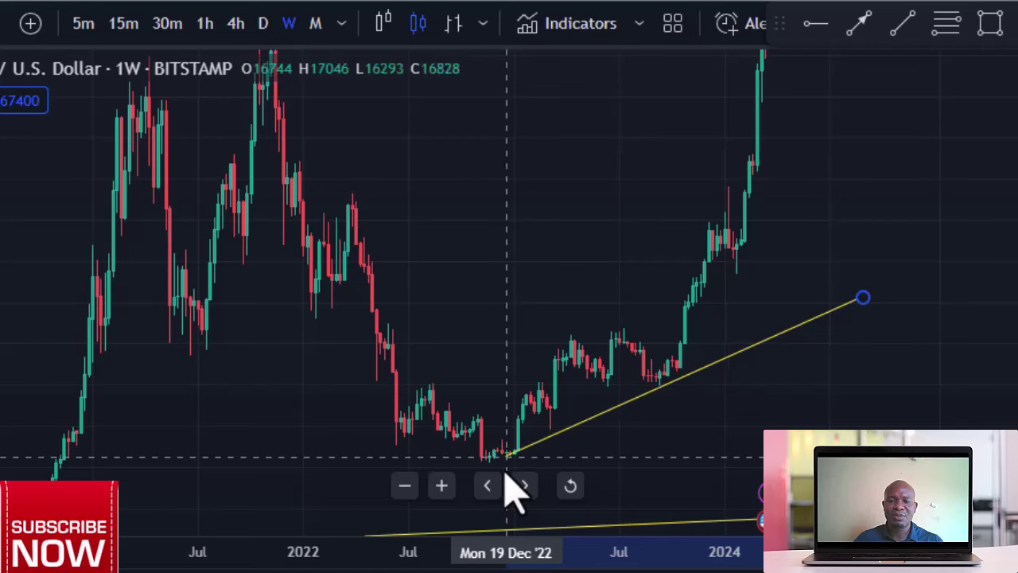
{"action": "left_click", "coordinate": [509, 452]}
{"action": "scroll", "coordinate": [818, 290], "scroll_direction": "up", "scroll_amount": 3}
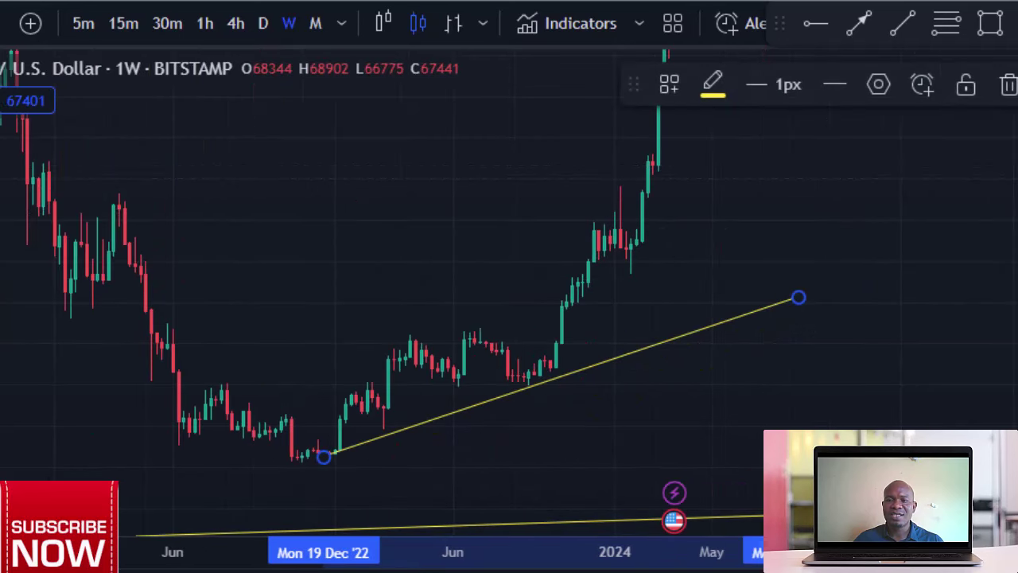
{"action": "left_click_drag", "start_coordinate": [799, 311], "coordinate": [777, 326]}
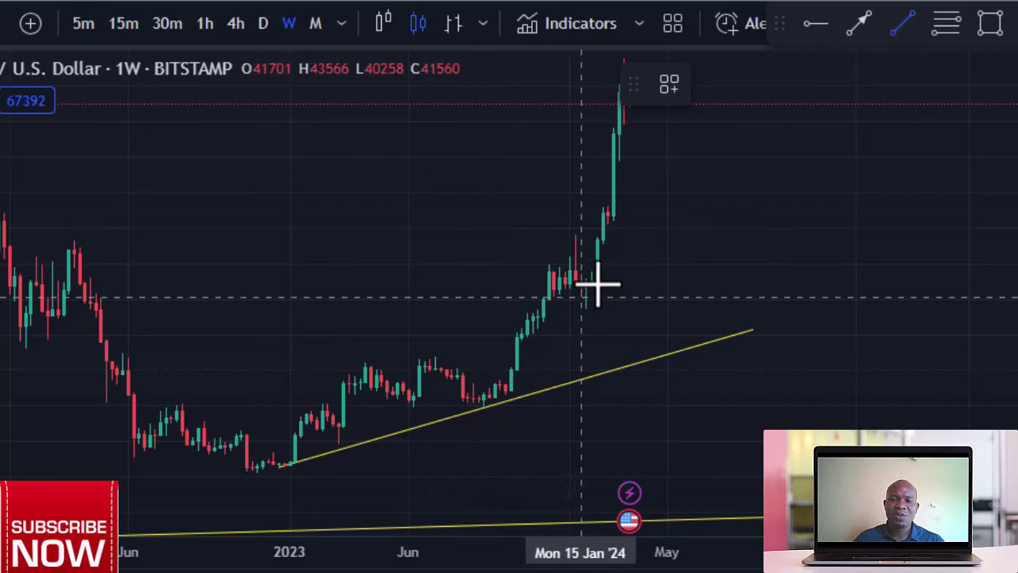
- Draw a steeper weekly trend line from the 9 Oct '23 candle, under the January 2024 low, to early September 2024
{"action": "left_click", "coordinate": [506, 410]}
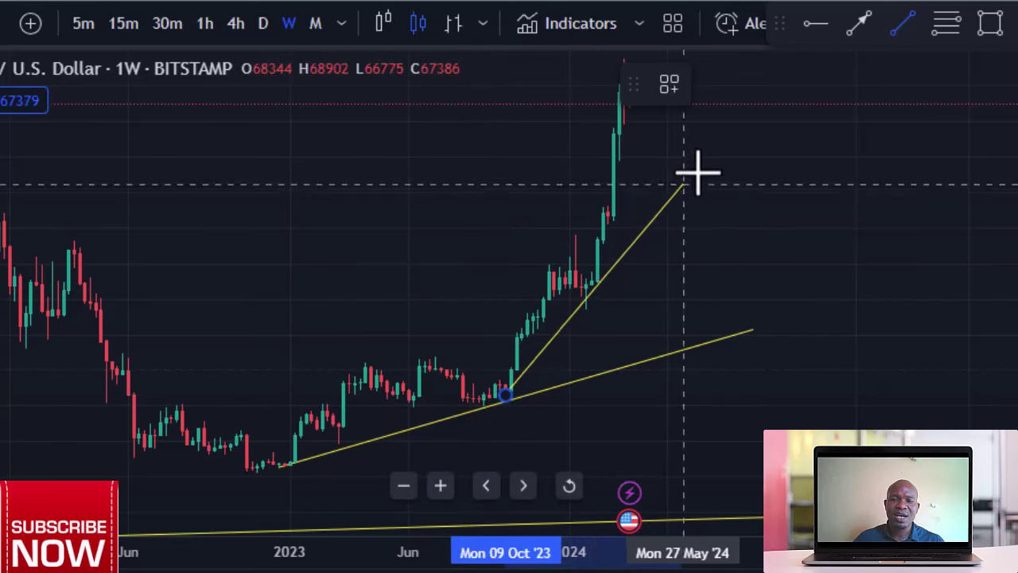
{"action": "left_click", "coordinate": [760, 124]}
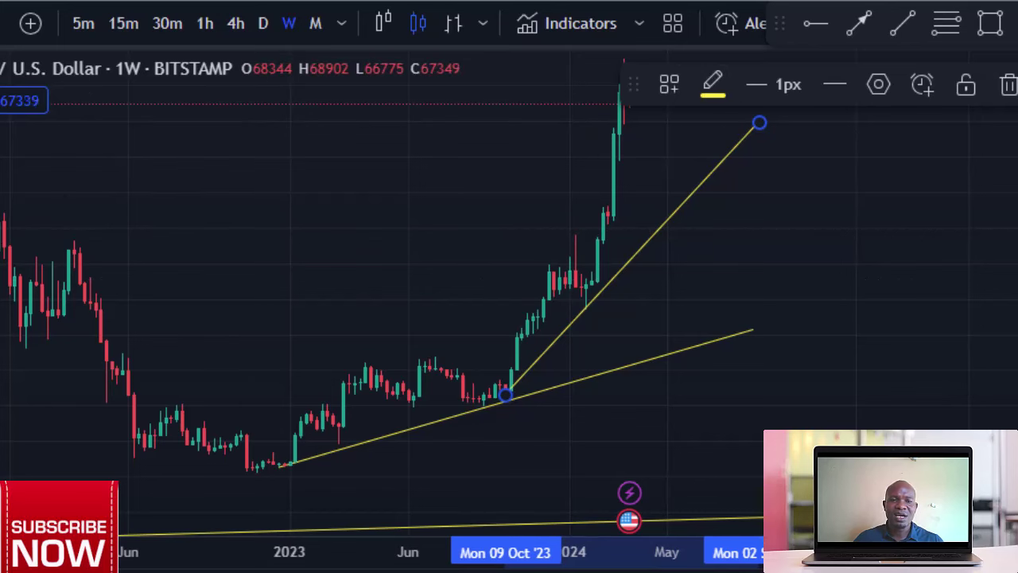
{"action": "left_click", "coordinate": [485, 342]}
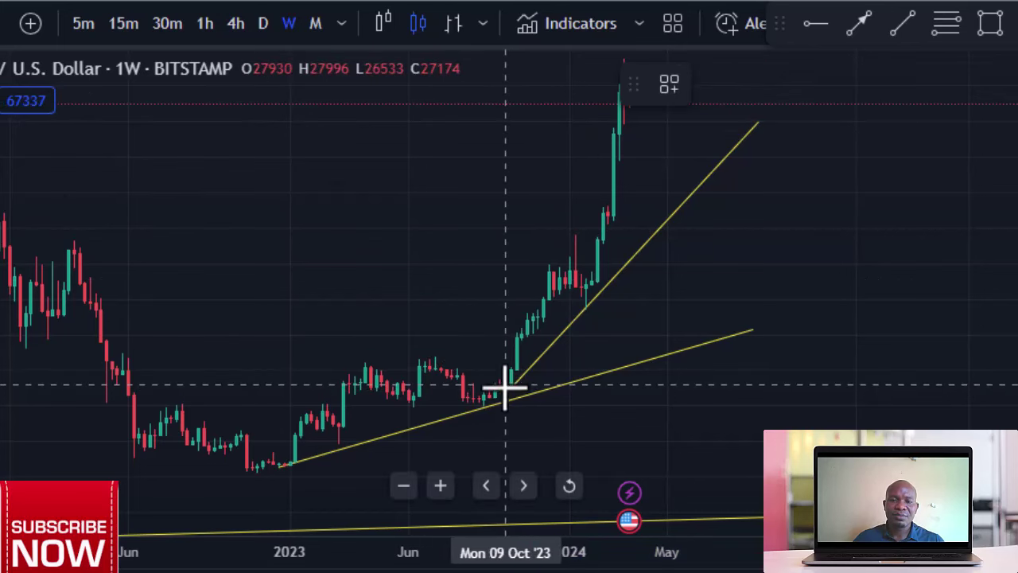
- Sketch freehand the rise from 9 Oct '23 to the January 2024 peak and its pullback, and clear the strokes
{"action": "mouse_move", "coordinate": [505, 388]}
{"action": "left_mouse_down"}
{"action": "mouse_move", "coordinate": [550, 262]}
{"action": "mouse_move", "coordinate": [560, 293]}
{"action": "mouse_move", "coordinate": [575, 248]}
{"action": "left_mouse_up"}
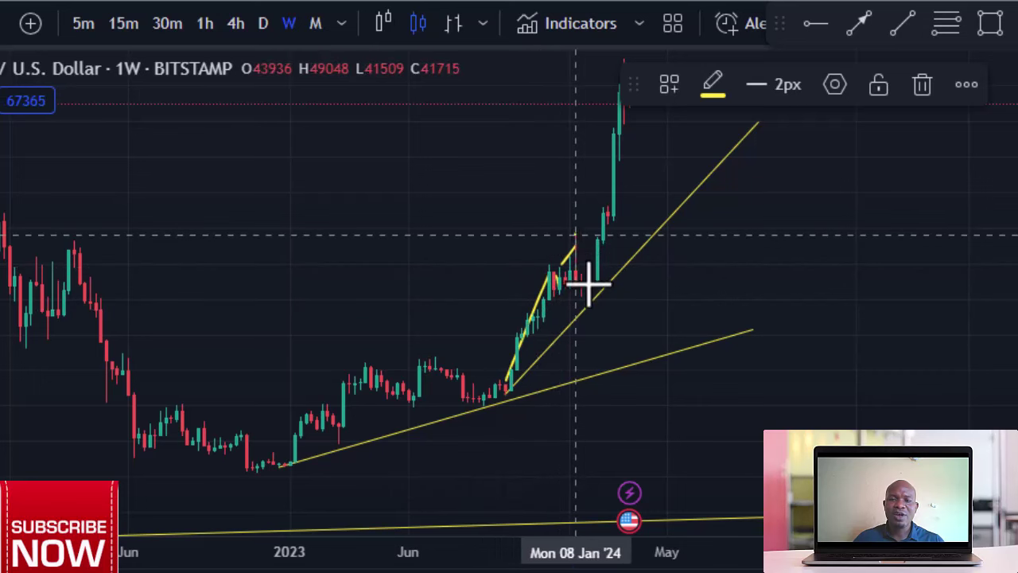
{"action": "left_click", "coordinate": [576, 241]}
{"action": "left_click", "coordinate": [590, 297]}
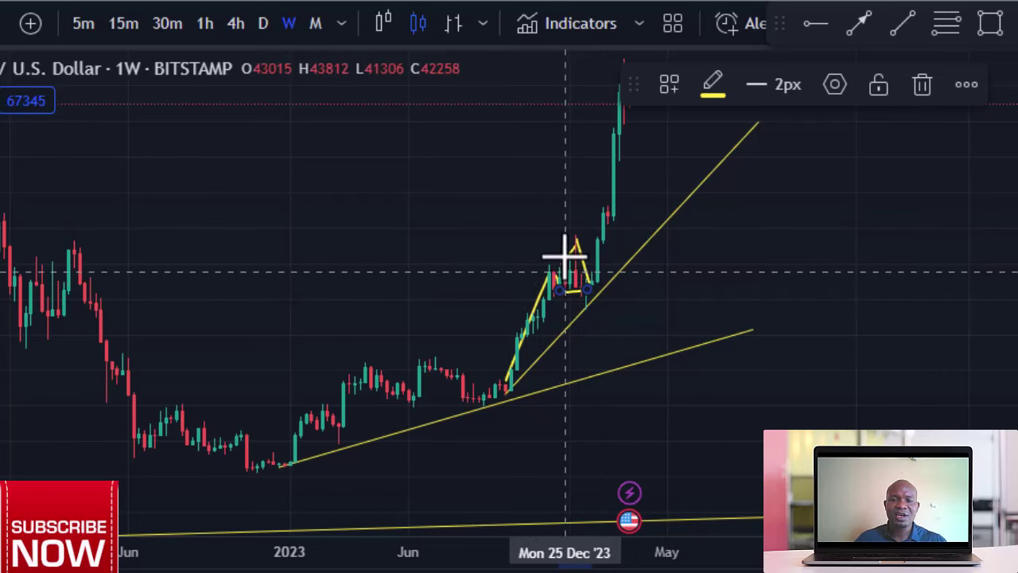
{"action": "mouse_move", "coordinate": [575, 297]}
{"action": "left_mouse_down"}
{"action": "mouse_move", "coordinate": [575, 316]}
{"action": "mouse_move", "coordinate": [580, 290]}
{"action": "left_mouse_up"}
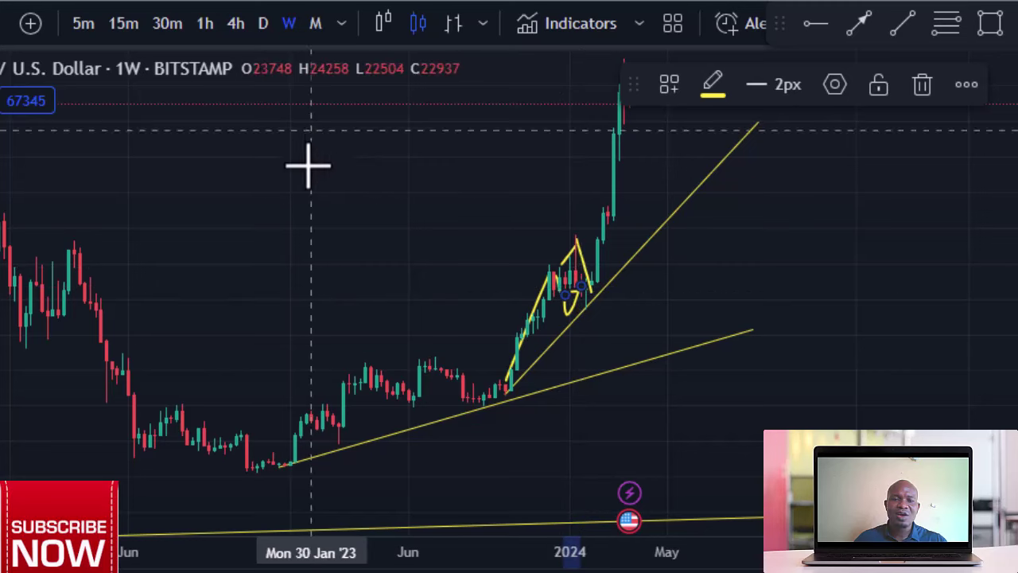
{"action": "mouse_move", "coordinate": [297, 239]}
{"action": "left_mouse_down"}
{"action": "mouse_move", "coordinate": [342, 183]}
{"action": "mouse_move", "coordinate": [384, 222]}
{"action": "mouse_move", "coordinate": [352, 284]}
{"action": "mouse_move", "coordinate": [291, 233]}
{"action": "mouse_move", "coordinate": [347, 270]}
{"action": "left_mouse_up"}
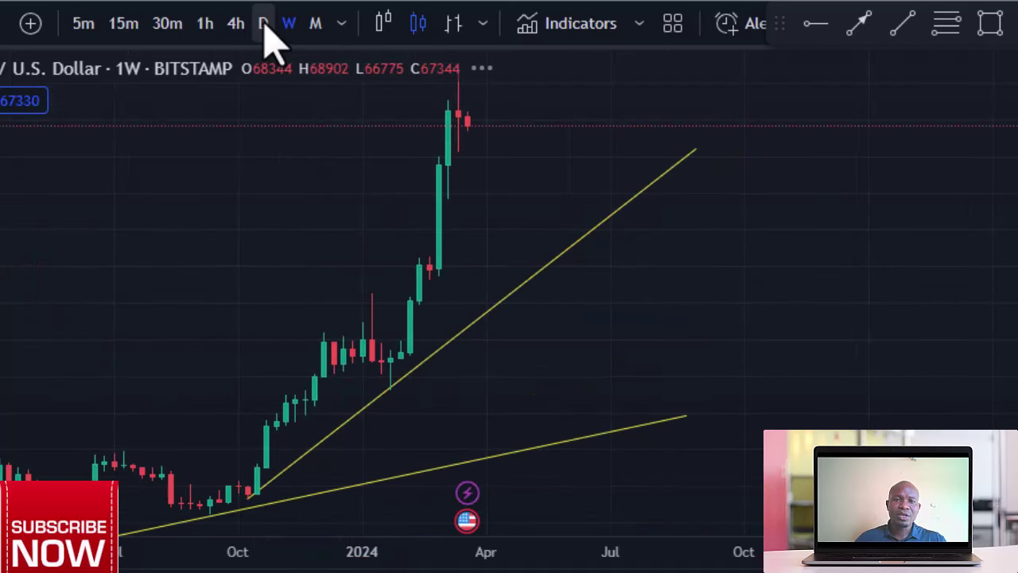
- Switch the chart to the daily timeframe and show the candles from January to March 2024
{"action": "left_click", "coordinate": [263, 24]}
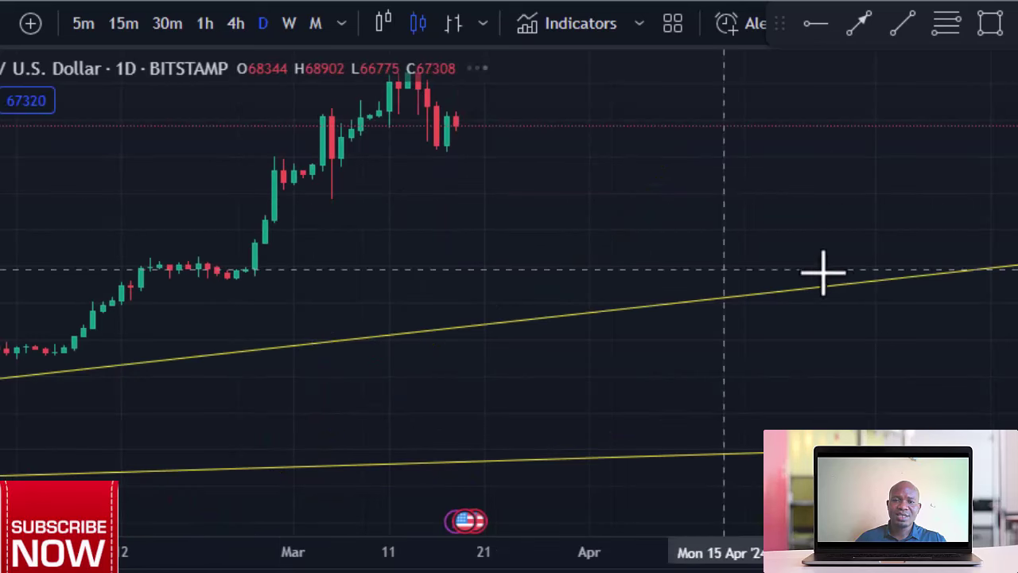
{"action": "left_click_drag", "start_coordinate": [817, 235], "coordinate": [978, 278]}
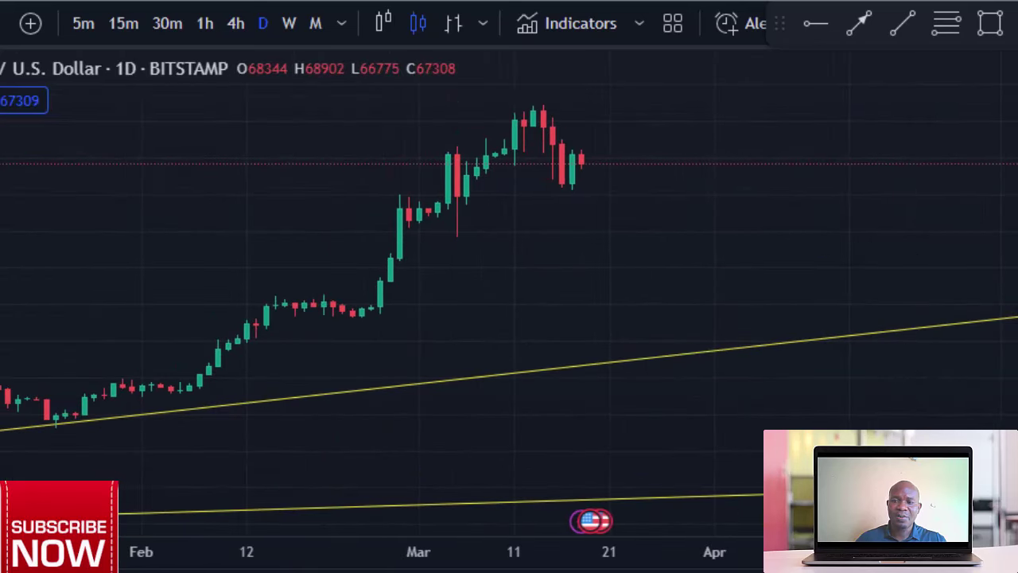
{"action": "scroll", "coordinate": [730, 150], "scroll_direction": "down", "scroll_amount": 2}
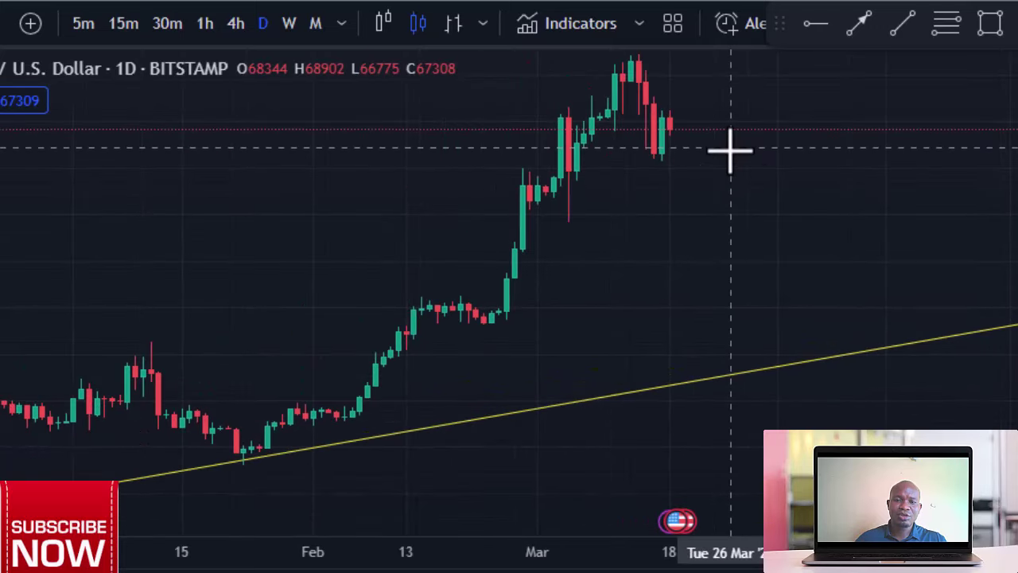
- Try a daily trend line from the 22 Jan '24 low to 26 Mar '24, shift it down slightly, and delete it
{"action": "left_click", "coordinate": [902, 24]}
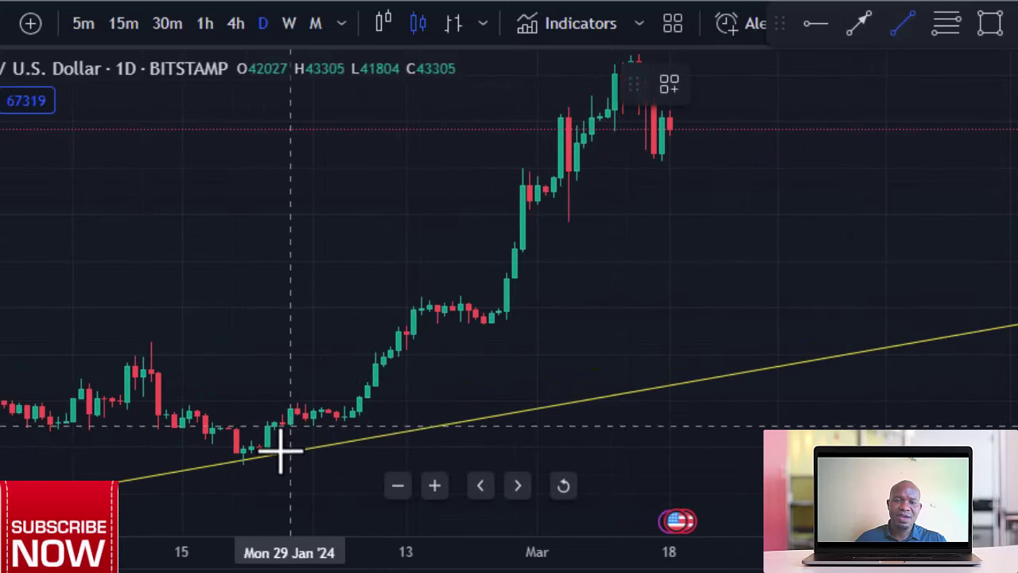
{"action": "left_click", "coordinate": [237, 469]}
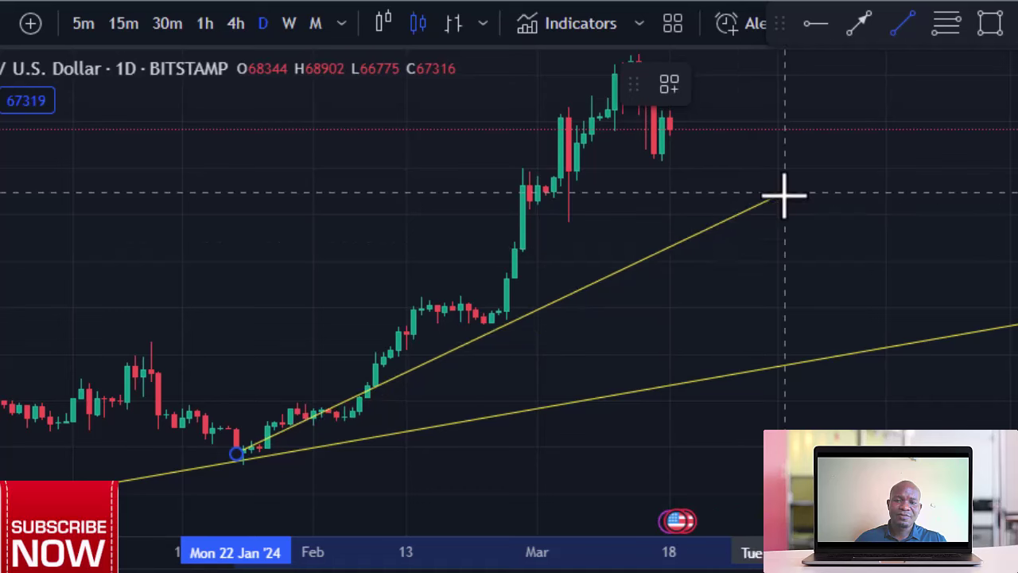
{"action": "left_click", "coordinate": [731, 219]}
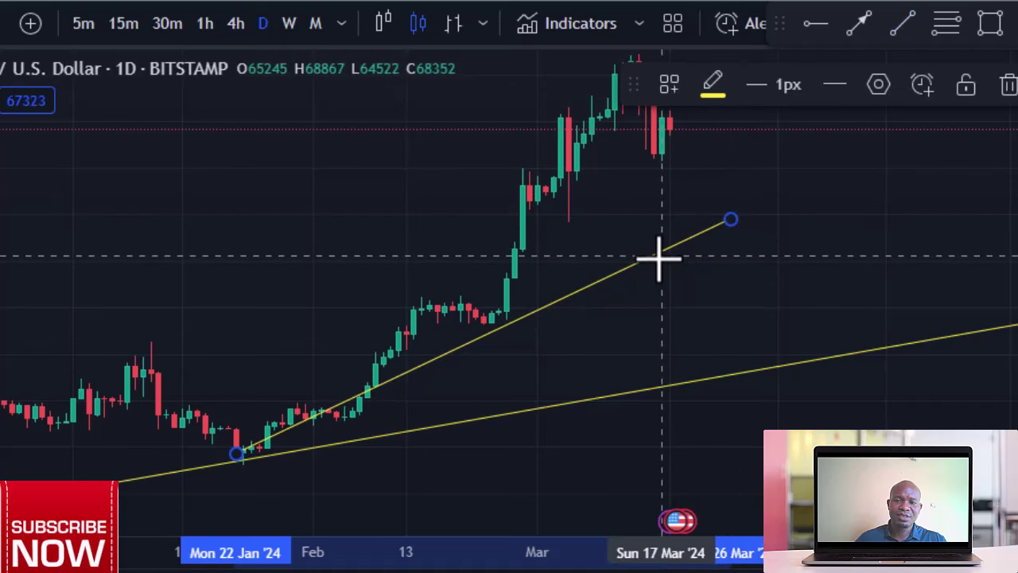
{"action": "left_click_drag", "start_coordinate": [673, 286], "coordinate": [662, 271]}
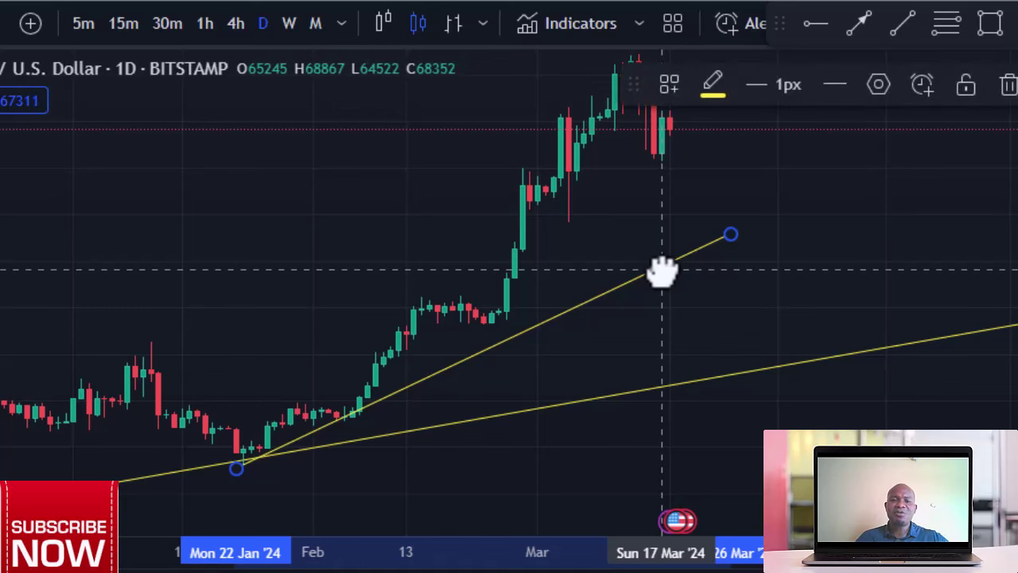
{"action": "scroll", "coordinate": [662, 270], "scroll_direction": "down", "scroll_amount": 3}
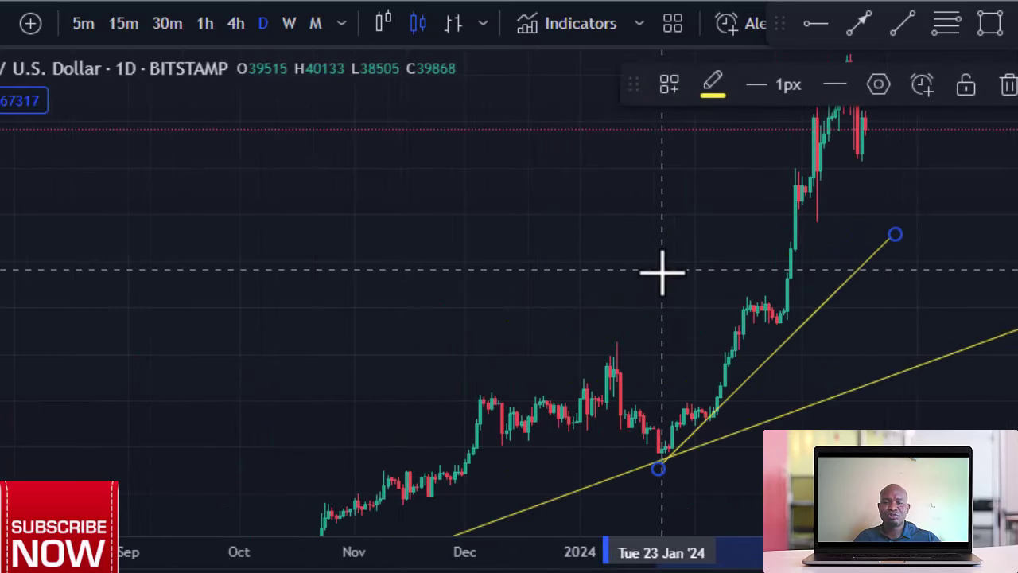
{"action": "left_click", "coordinate": [1007, 85]}
- Mark freehand two spots along the lower trend line on the daily chart, near October 2023 and January 2024
{"action": "left_click_drag", "start_coordinate": [632, 125], "coordinate": [731, 7]}
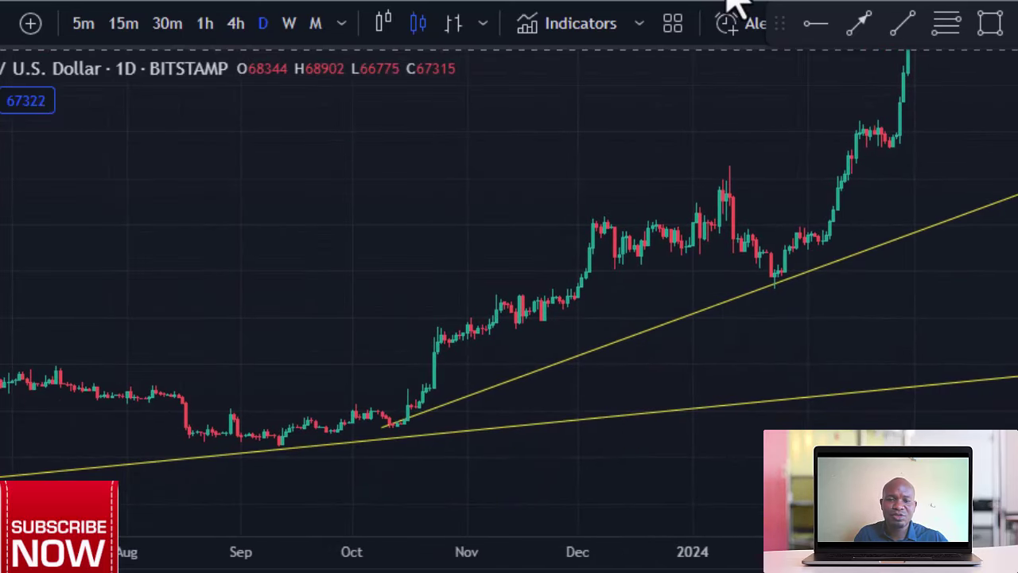
{"action": "scroll", "coordinate": [443, 225], "scroll_direction": "down", "scroll_amount": 5}
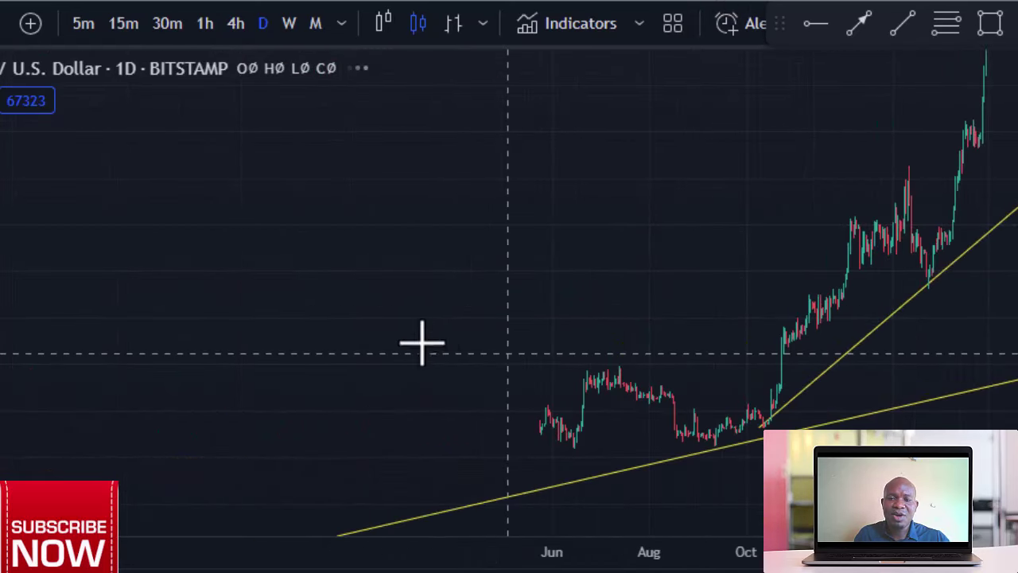
{"action": "left_click_drag", "start_coordinate": [471, 273], "coordinate": [666, 104]}
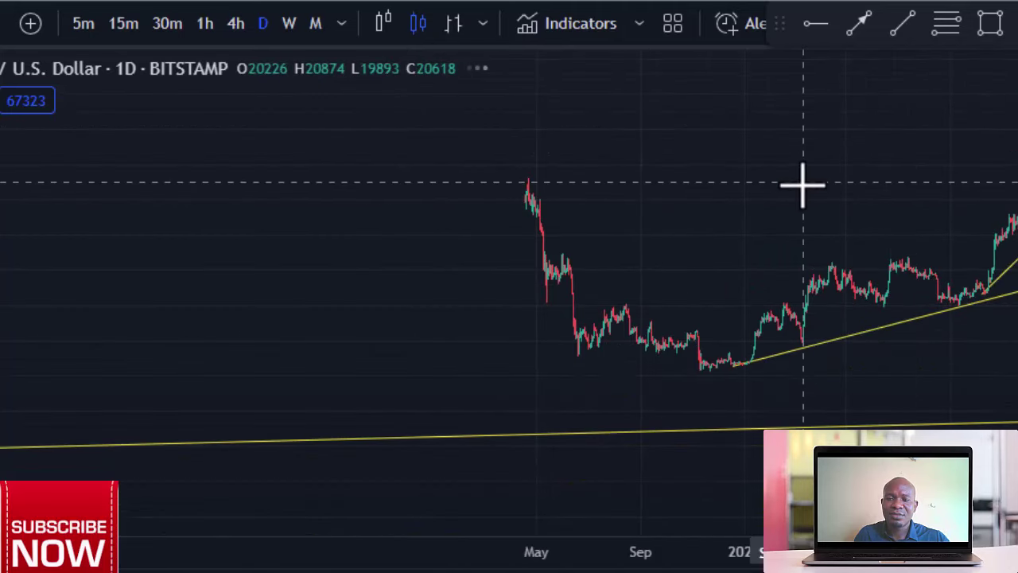
{"action": "left_click_drag", "start_coordinate": [561, 271], "coordinate": [343, 278]}
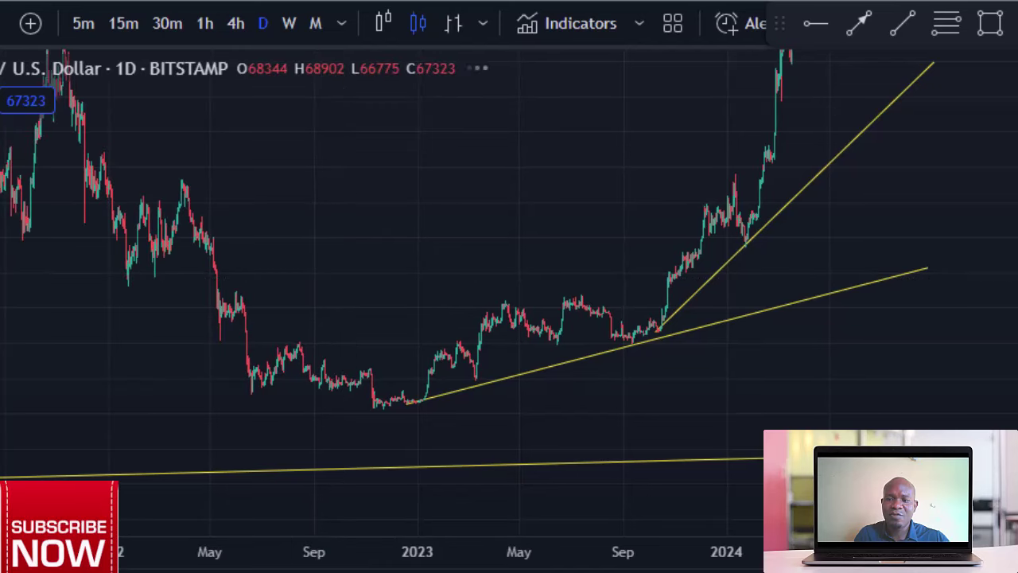
{"action": "scroll", "coordinate": [878, 253], "scroll_direction": "up", "scroll_amount": 2}
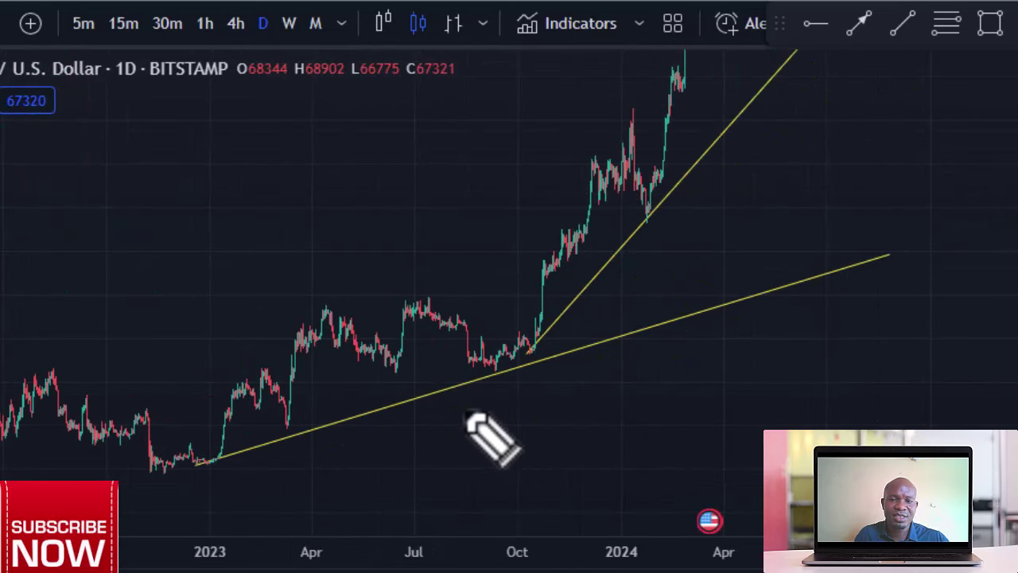
{"action": "left_click_drag", "start_coordinate": [545, 428], "coordinate": [540, 362]}
{"action": "mouse_move", "coordinate": [619, 415]}
{"action": "left_mouse_down"}
{"action": "mouse_move", "coordinate": [646, 325]}
{"action": "mouse_move", "coordinate": [628, 348]}
{"action": "left_mouse_up"}
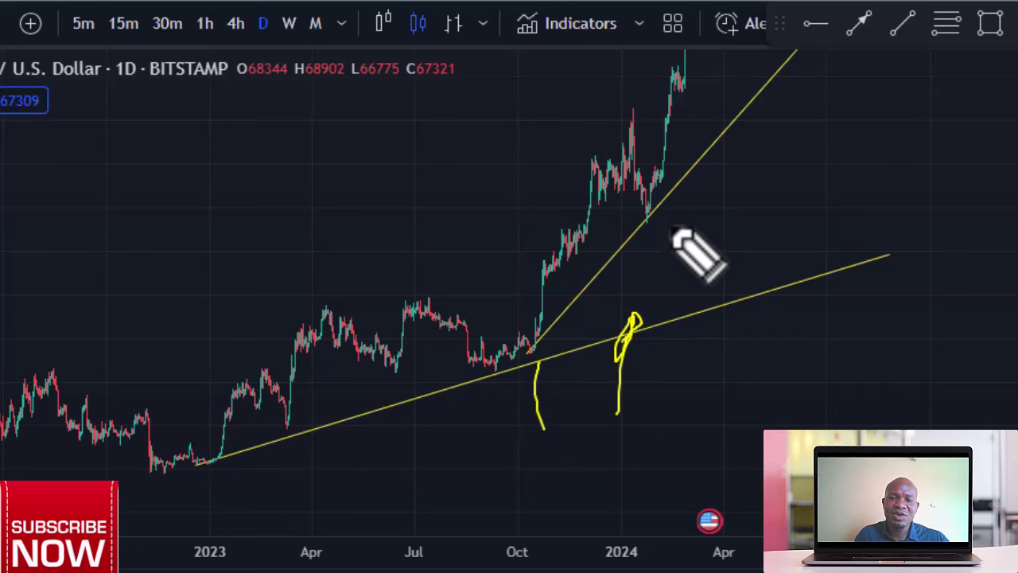
- Trace freehand the July to October 2023 decline, the rally to January 2024, and the lower trend line beneath them
{"action": "left_click_drag", "start_coordinate": [421, 299], "coordinate": [507, 350]}
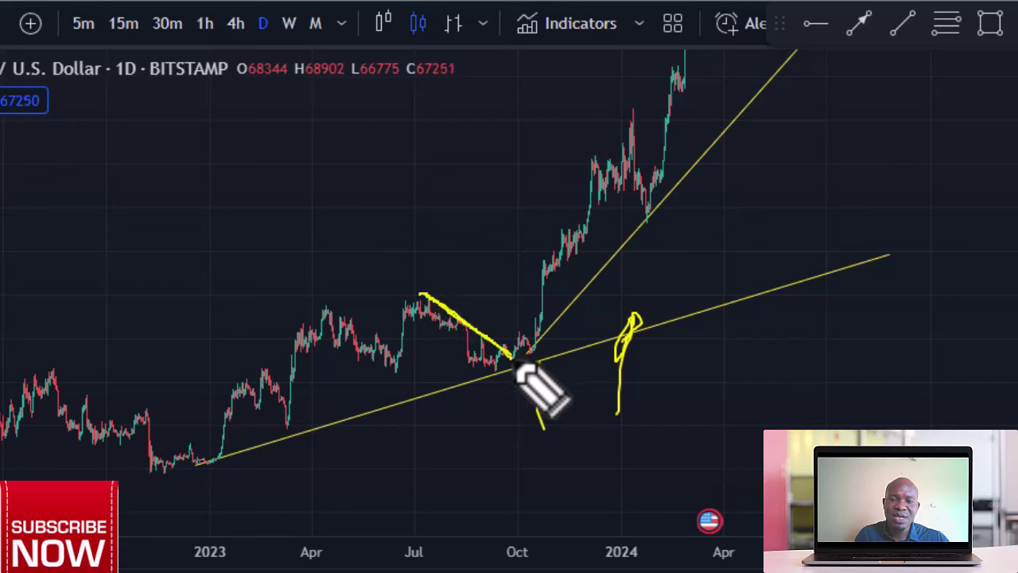
{"action": "mouse_move", "coordinate": [511, 371]}
{"action": "left_mouse_down"}
{"action": "mouse_move", "coordinate": [457, 362]}
{"action": "mouse_move", "coordinate": [553, 318]}
{"action": "mouse_move", "coordinate": [613, 200]}
{"action": "mouse_move", "coordinate": [629, 131]}
{"action": "left_mouse_up"}
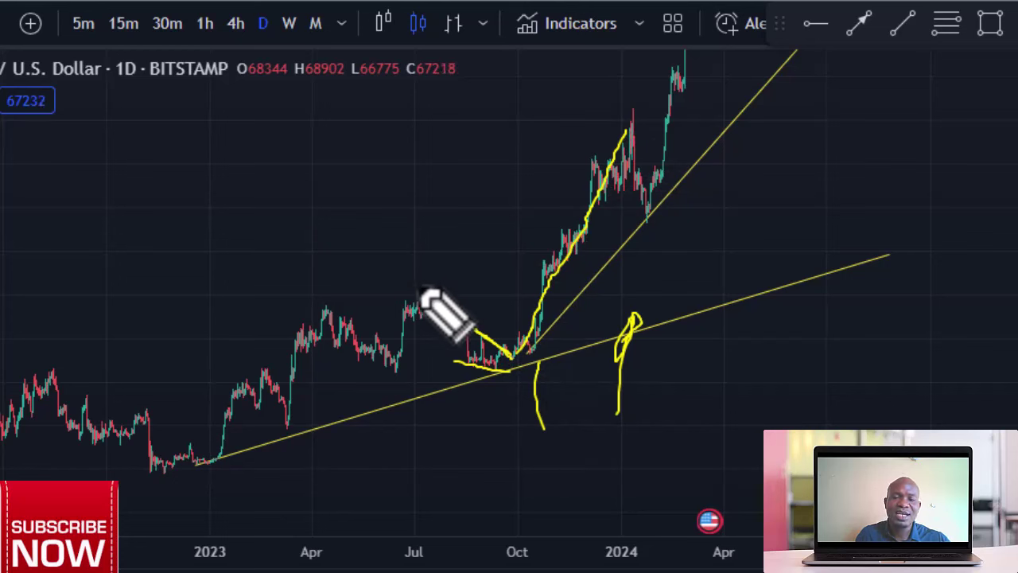
{"action": "left_click_drag", "start_coordinate": [201, 461], "coordinate": [850, 267]}
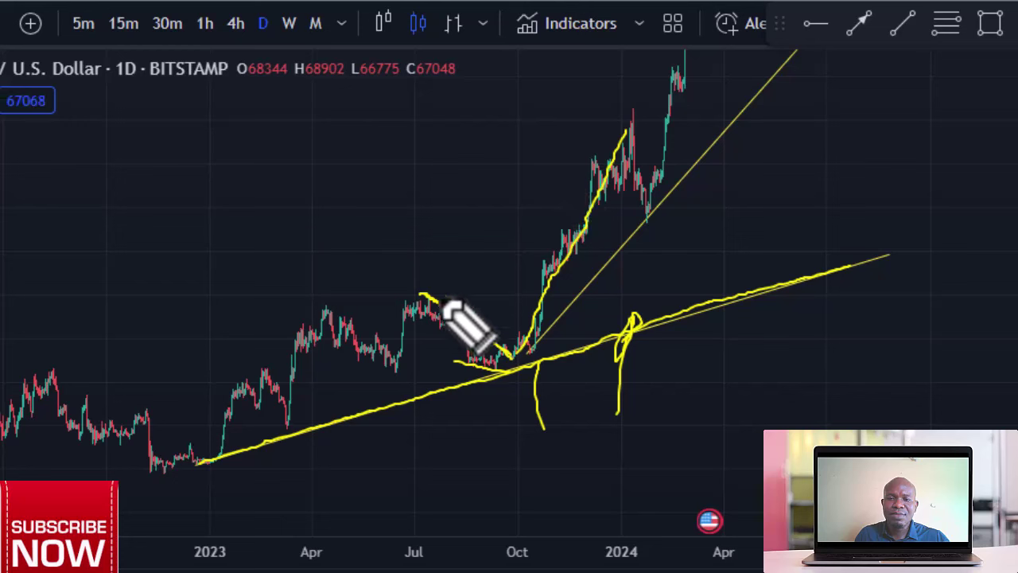
{"action": "left_click_drag", "start_coordinate": [420, 295], "coordinate": [509, 356]}
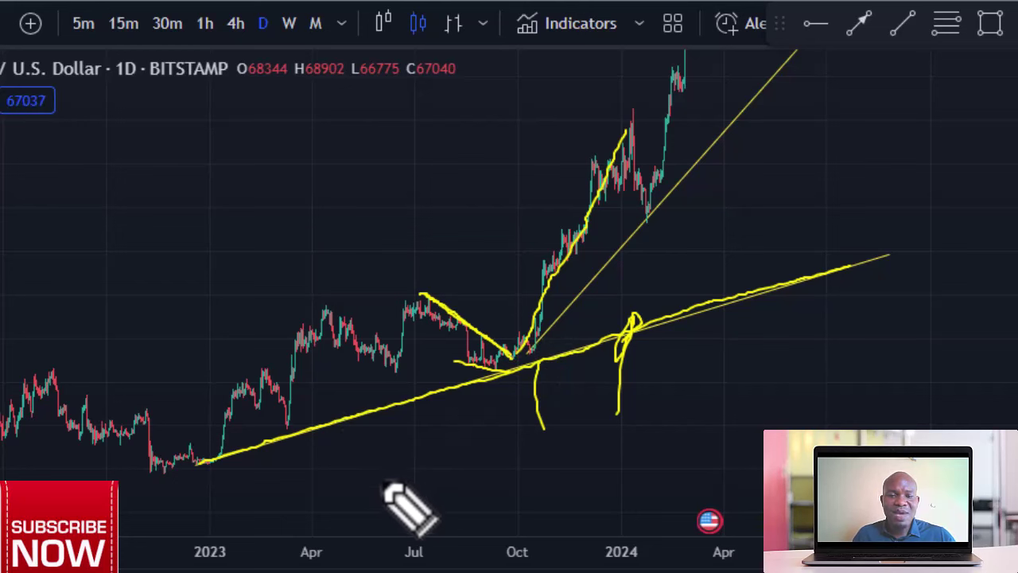
- Mark the July 2023 high with a horizontal stroke, trace the early 2023 rise, and erase all the freehand strokes
{"action": "left_click_drag", "start_coordinate": [380, 477], "coordinate": [359, 421]}
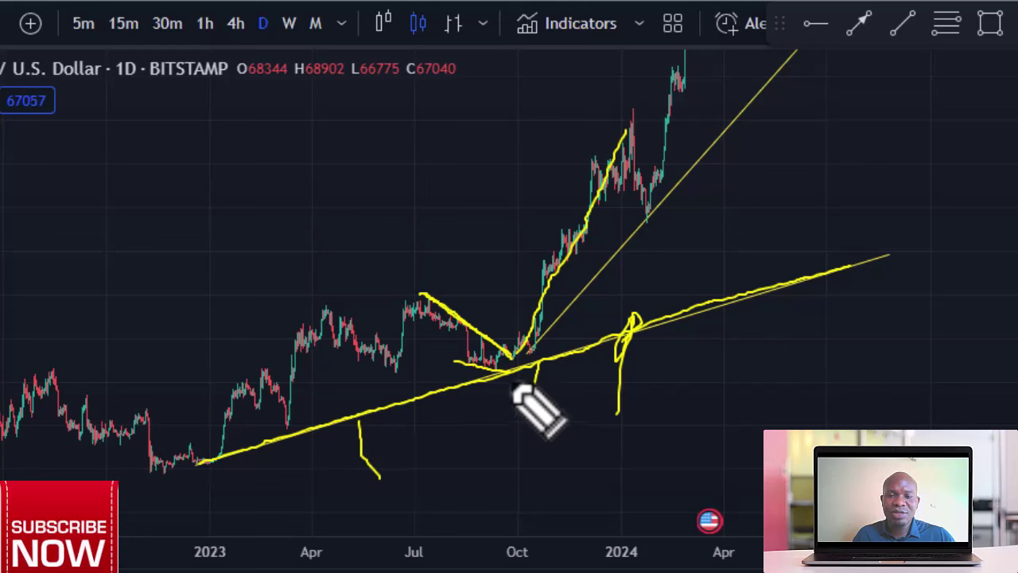
{"action": "left_click_drag", "start_coordinate": [516, 388], "coordinate": [544, 430]}
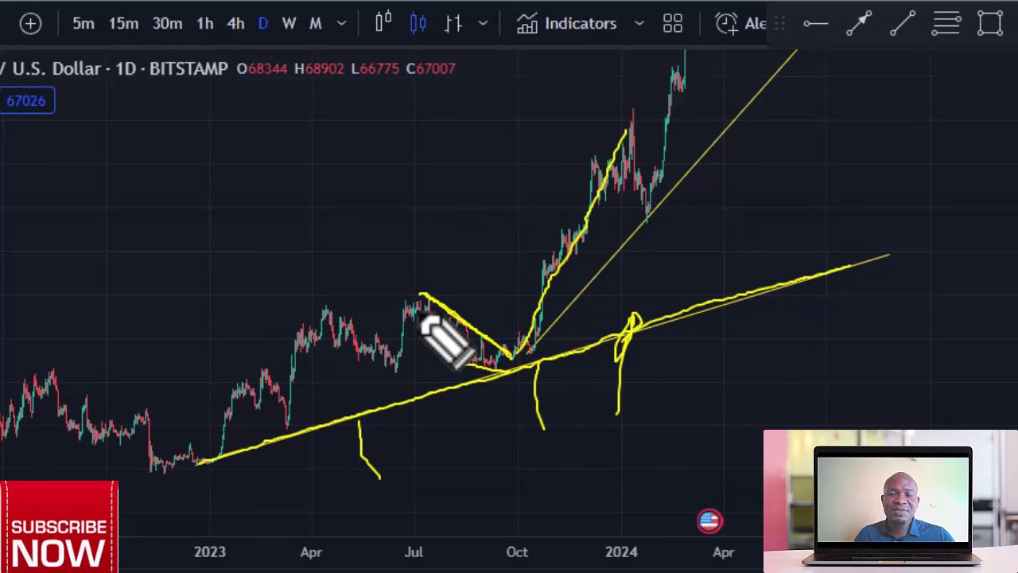
{"action": "mouse_move", "coordinate": [398, 292]}
{"action": "left_mouse_down"}
{"action": "mouse_move", "coordinate": [537, 292]}
{"action": "mouse_move", "coordinate": [409, 314]}
{"action": "mouse_move", "coordinate": [443, 307]}
{"action": "mouse_move", "coordinate": [428, 307]}
{"action": "mouse_move", "coordinate": [433, 301]}
{"action": "left_mouse_up"}
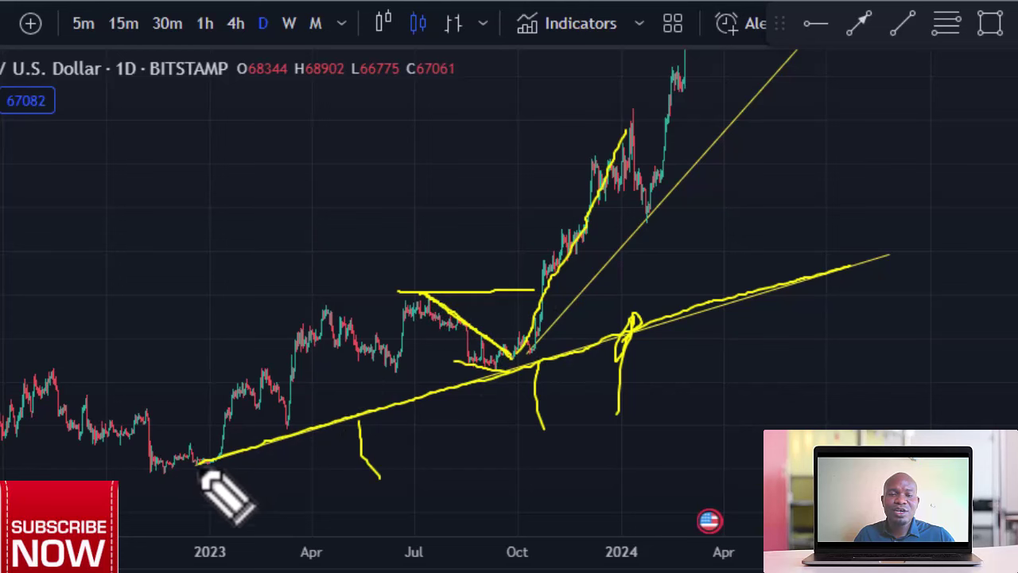
{"action": "mouse_move", "coordinate": [188, 471]}
{"action": "left_mouse_down"}
{"action": "mouse_move", "coordinate": [236, 450]}
{"action": "mouse_move", "coordinate": [352, 321]}
{"action": "left_mouse_up"}
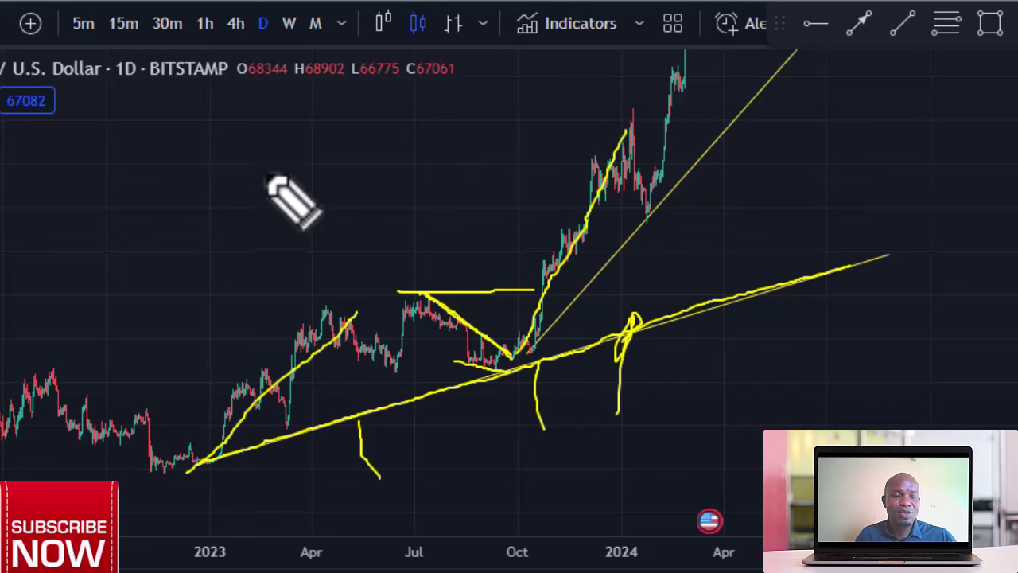
{"action": "key", "text": "e"}
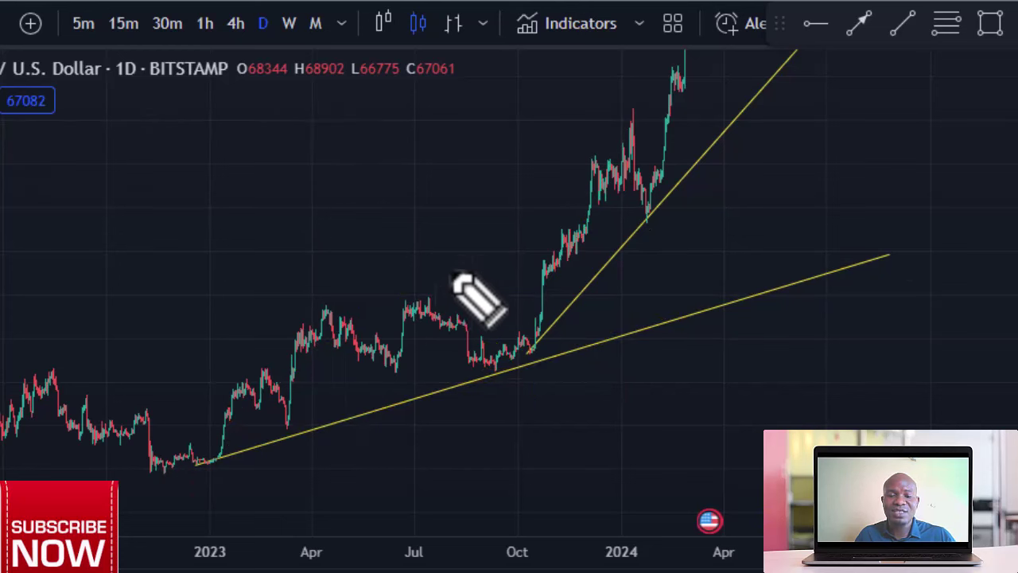
- Retrace the July to October 2023 decline freehand, clear it, and examine the daily rally from November 2023 to March 2024
{"action": "left_click_drag", "start_coordinate": [415, 290], "coordinate": [513, 350]}
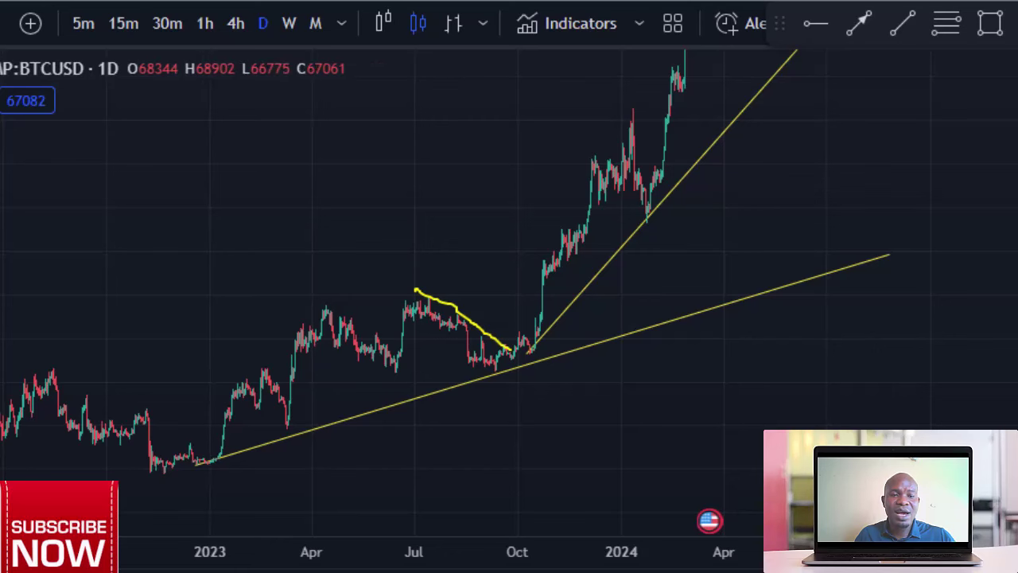
{"action": "mouse_move", "coordinate": [518, 268]}
{"action": "left_mouse_down"}
{"action": "mouse_move", "coordinate": [509, 448]}
{"action": "mouse_move", "coordinate": [514, 280]}
{"action": "left_mouse_up"}
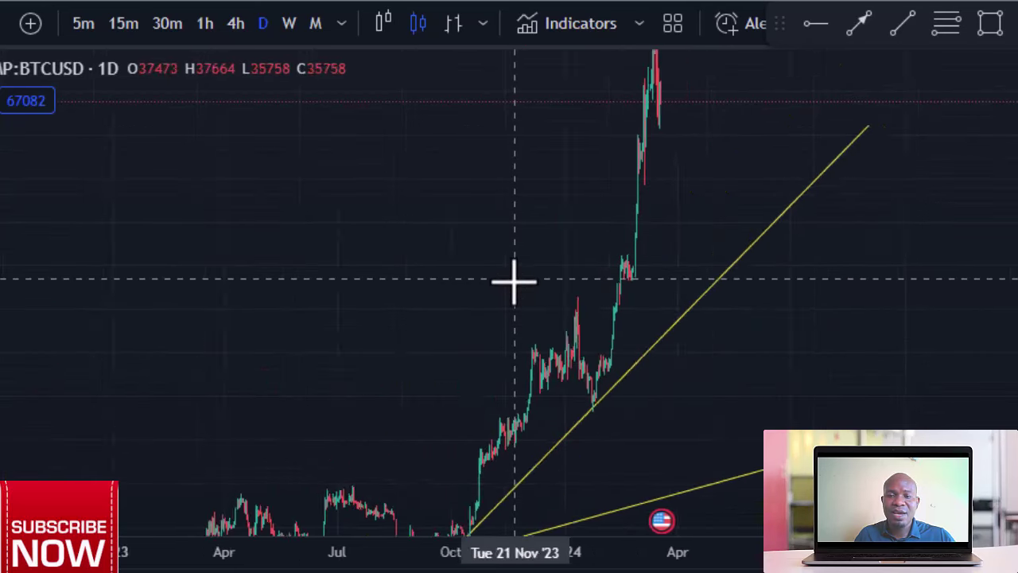
{"action": "scroll", "coordinate": [391, 253], "scroll_direction": "up", "scroll_amount": 5}
{"action": "left_click_drag", "start_coordinate": [390, 253], "coordinate": [214, 225]}
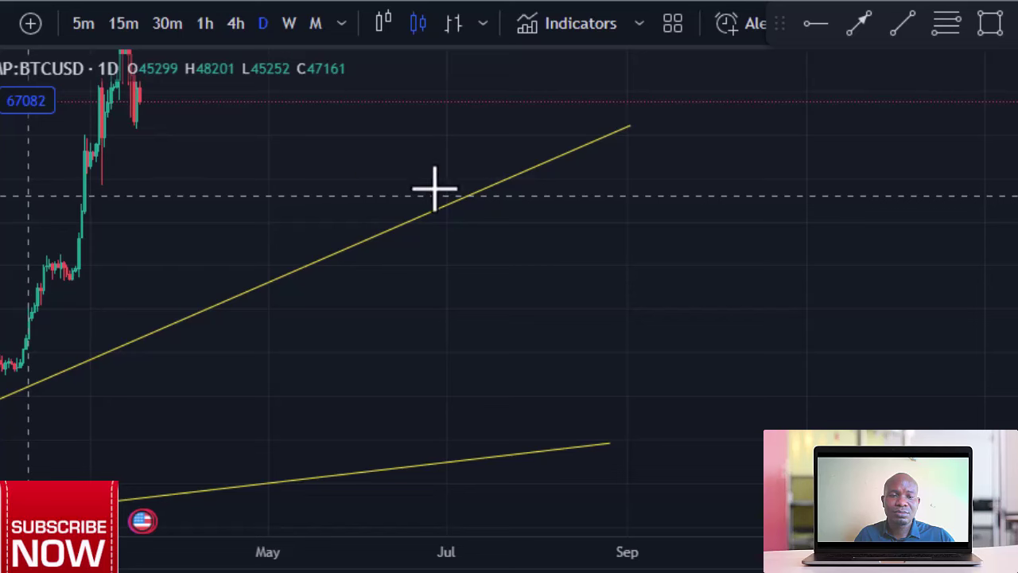
{"action": "left_click_drag", "start_coordinate": [262, 194], "coordinate": [970, 207]}
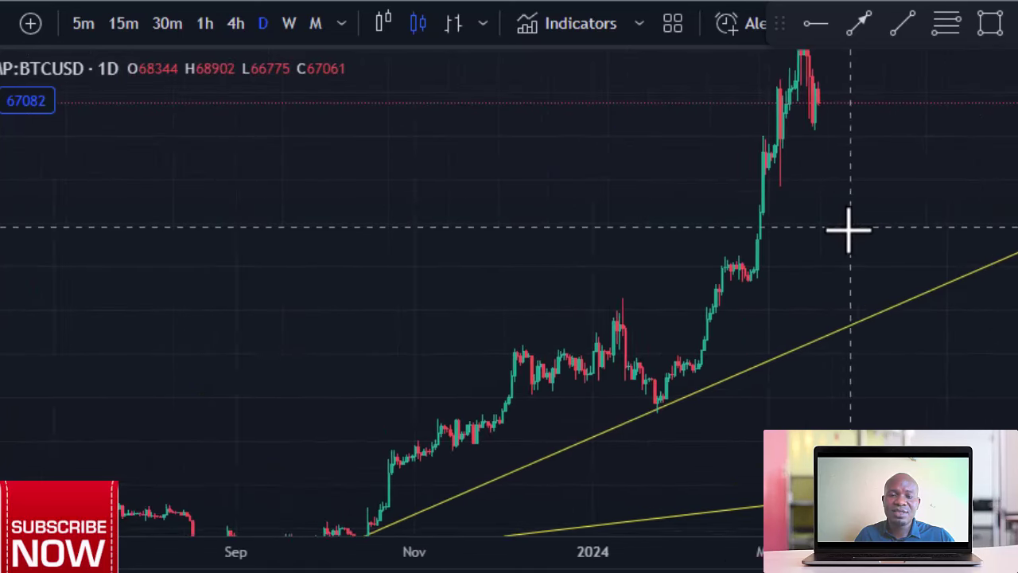
{"action": "scroll", "coordinate": [843, 230], "scroll_direction": "up", "scroll_amount": 3}
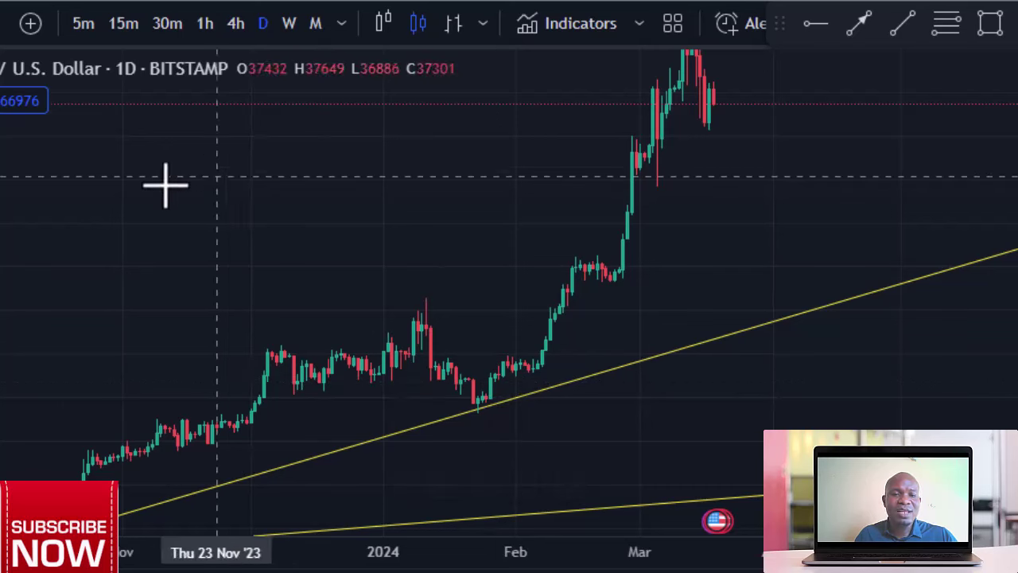
- Trace freehand the January 2024 decline from its high down to the low resting on the trend line
{"action": "left_click_drag", "start_coordinate": [414, 291], "coordinate": [512, 347]}
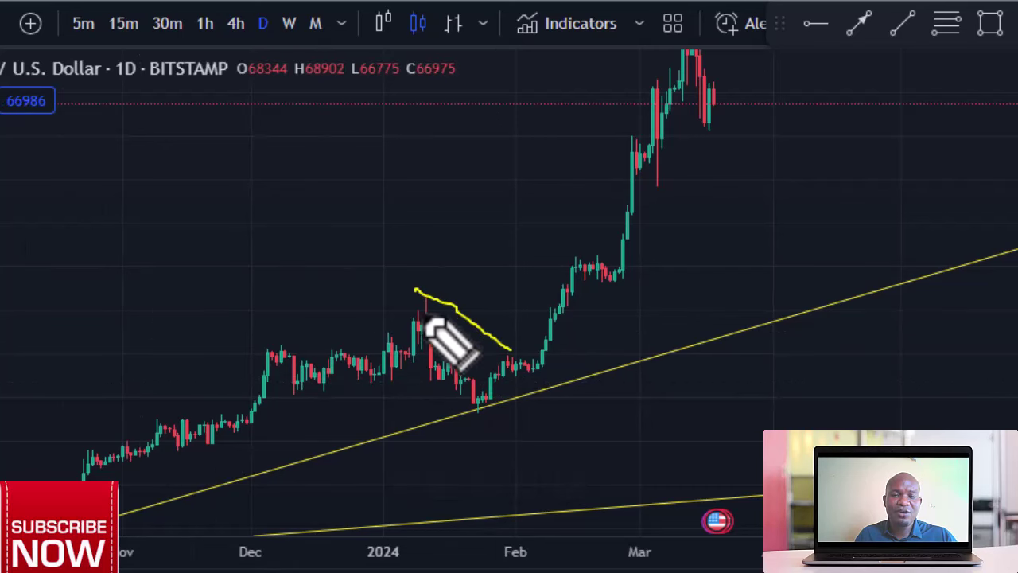
{"action": "left_click_drag", "start_coordinate": [415, 290], "coordinate": [430, 350]}
{"action": "mouse_move", "coordinate": [438, 391]}
{"action": "left_mouse_down"}
{"action": "mouse_move", "coordinate": [457, 368]}
{"action": "mouse_move", "coordinate": [480, 402]}
{"action": "left_mouse_up"}
{"action": "left_click_drag", "start_coordinate": [417, 291], "coordinate": [489, 405]}
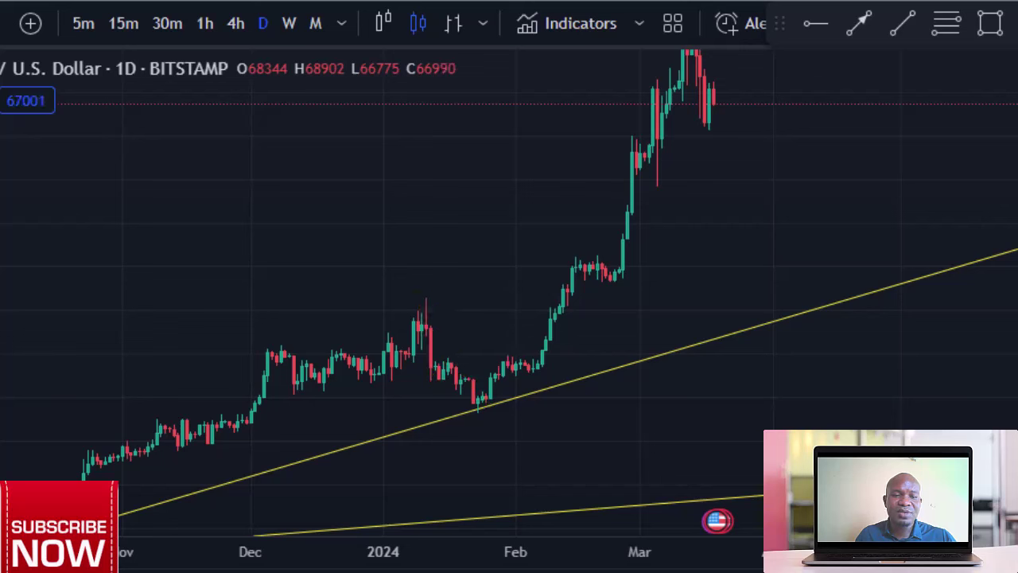
- Draw a trend line from the January 2024 high down to the late January low on the daily chart
{"action": "left_click", "coordinate": [904, 24]}
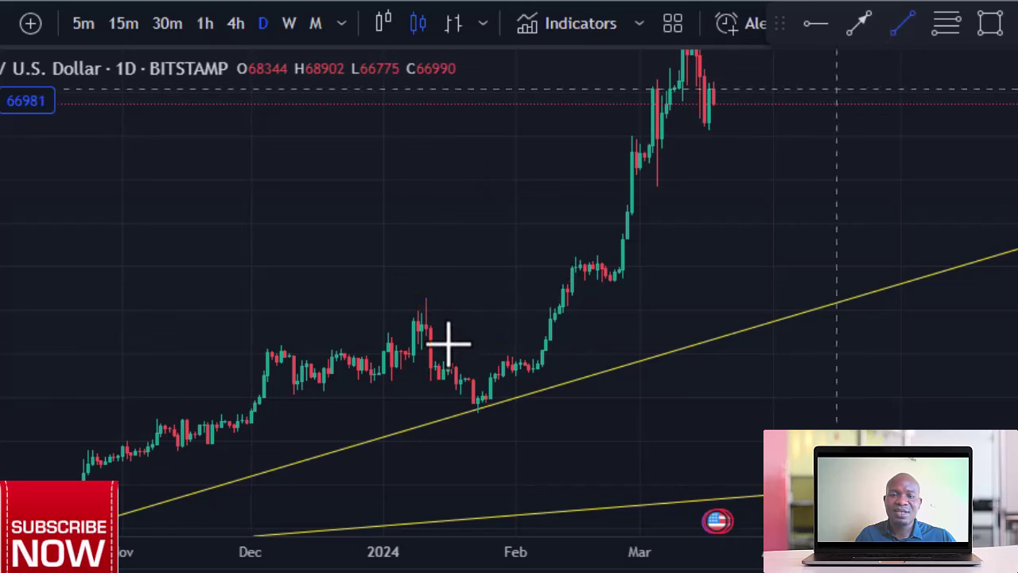
{"action": "left_click", "coordinate": [426, 296]}
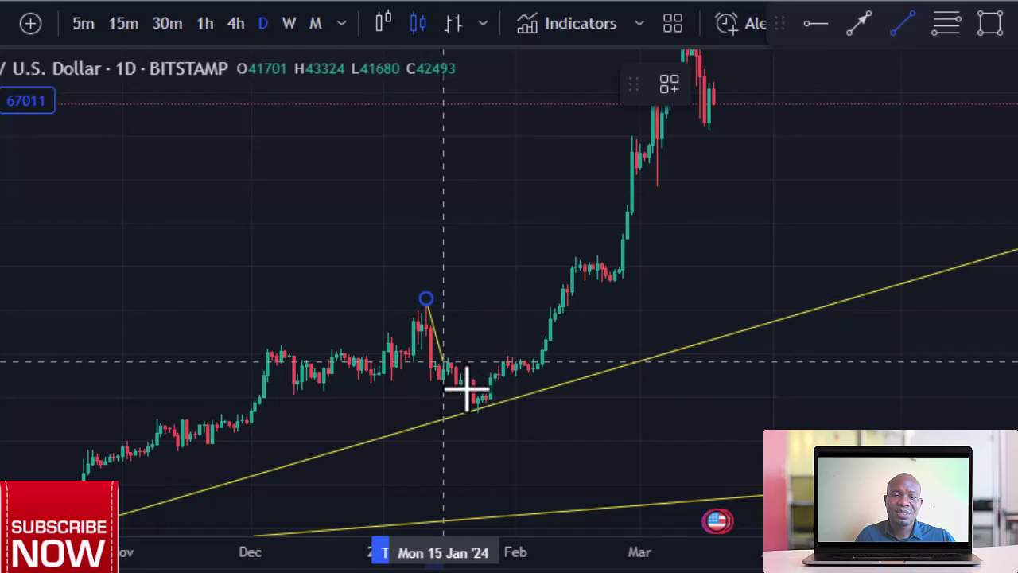
{"action": "left_click", "coordinate": [489, 434]}
{"action": "left_click", "coordinate": [537, 423]}
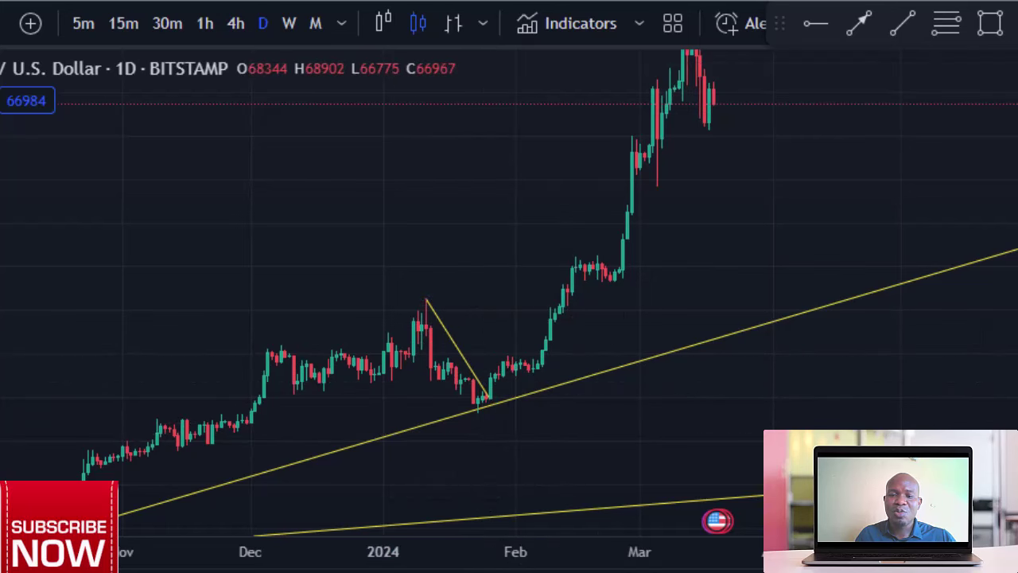
- Add a horizontal ray at the 29 January 2024 high and shift its start slightly earlier
{"action": "left_click_drag", "start_coordinate": [852, 362], "coordinate": [609, 364]}
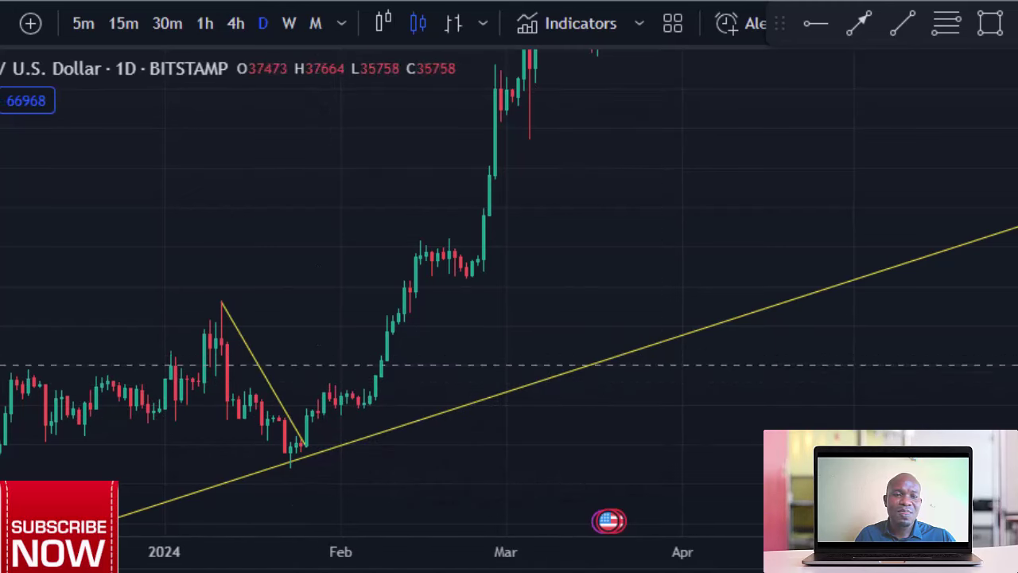
{"action": "left_click", "coordinate": [816, 25]}
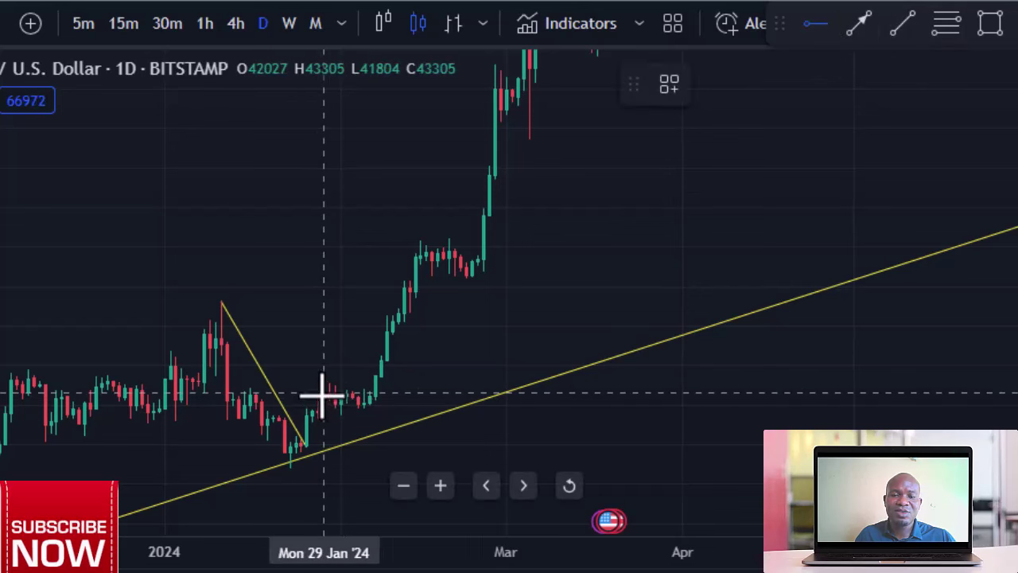
{"action": "left_click", "coordinate": [322, 393]}
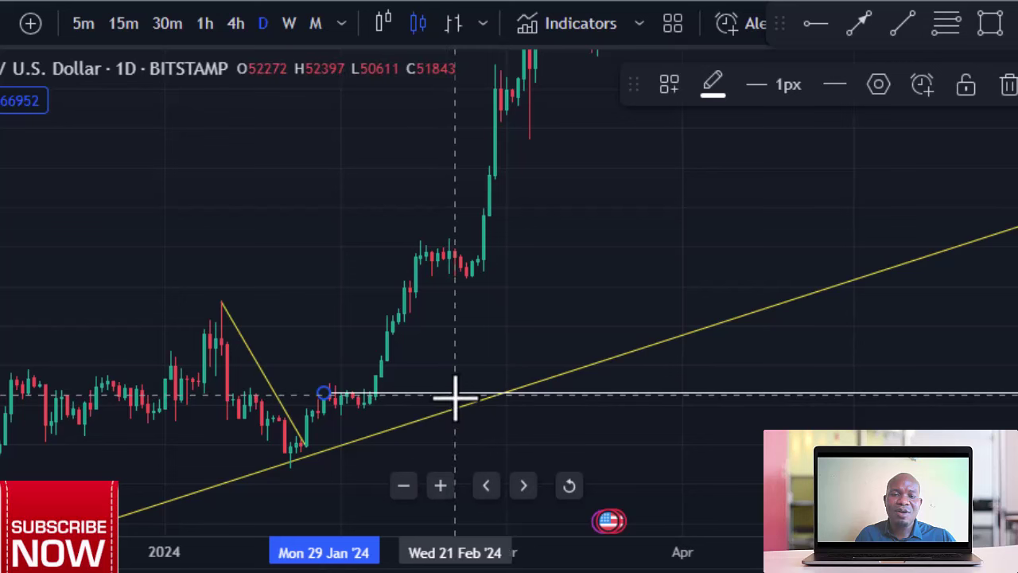
{"action": "left_click_drag", "start_coordinate": [454, 394], "coordinate": [441, 393]}
{"action": "left_click", "coordinate": [493, 370]}
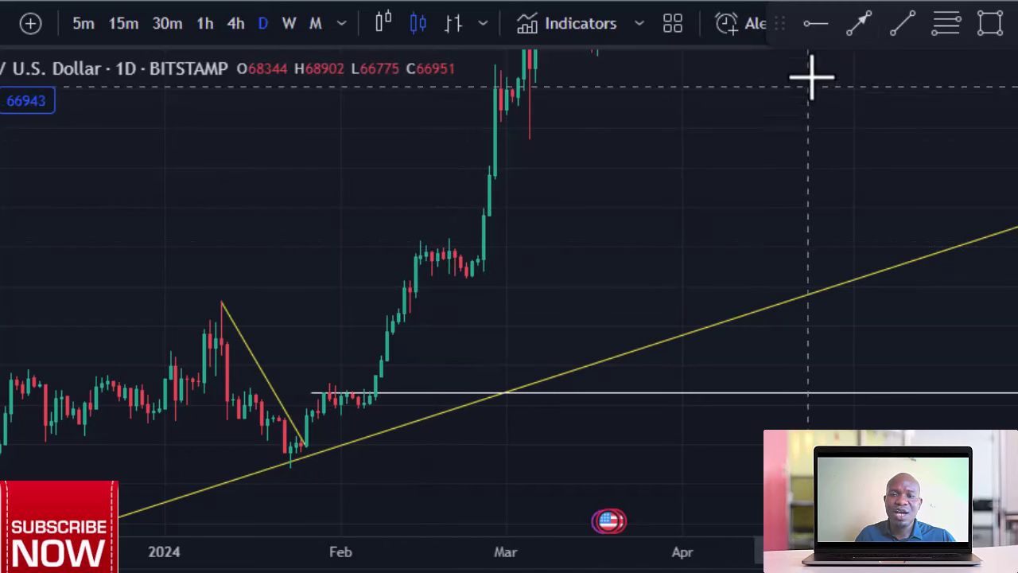
- Add a horizontal ray from the 15 February 2024 high and examine the March price action above it
{"action": "left_click", "coordinate": [816, 24]}
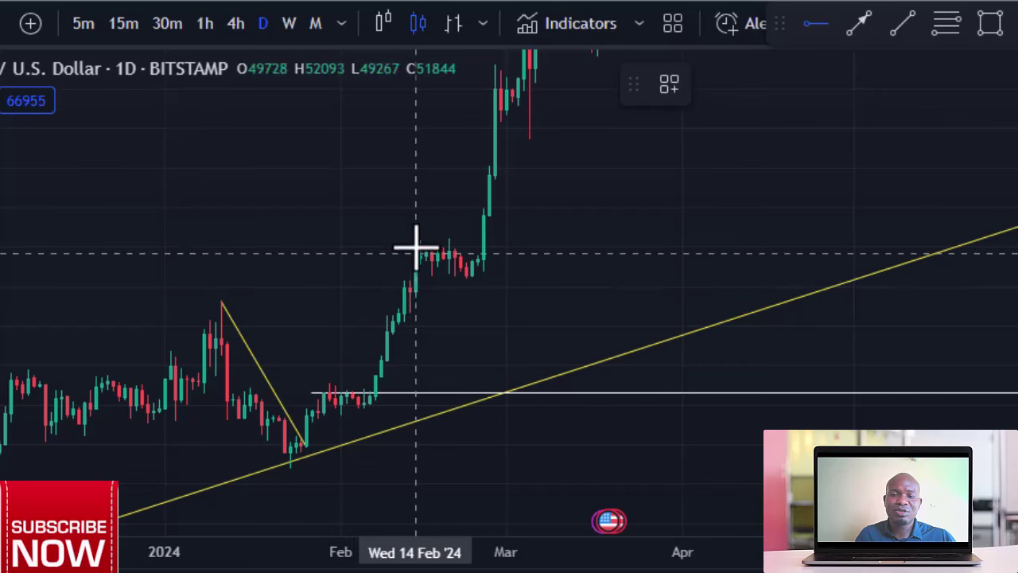
{"action": "left_click", "coordinate": [419, 242]}
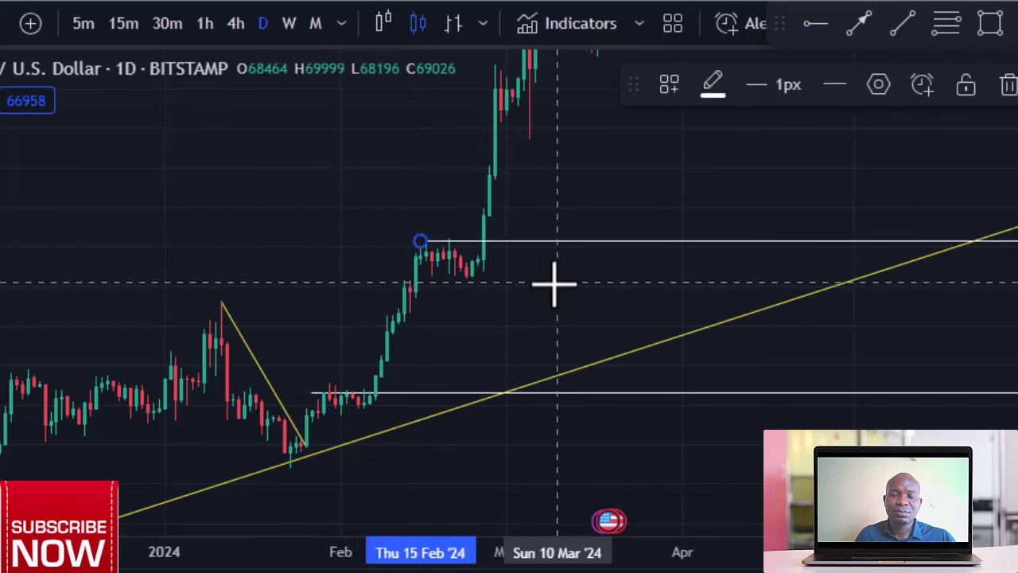
{"action": "left_click_drag", "start_coordinate": [605, 279], "coordinate": [591, 453]}
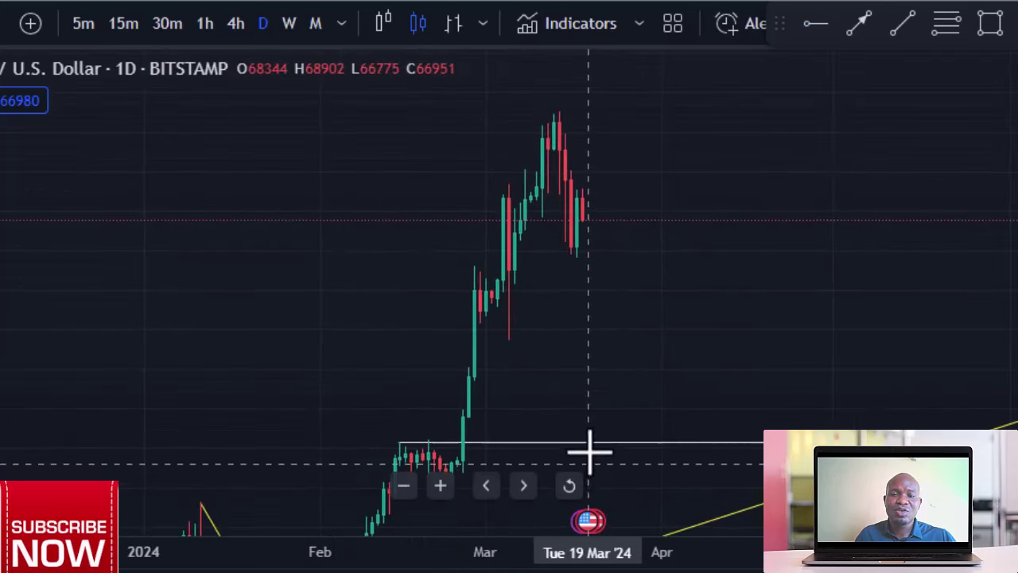
{"action": "scroll", "coordinate": [593, 372], "scroll_direction": "up", "scroll_amount": 2}
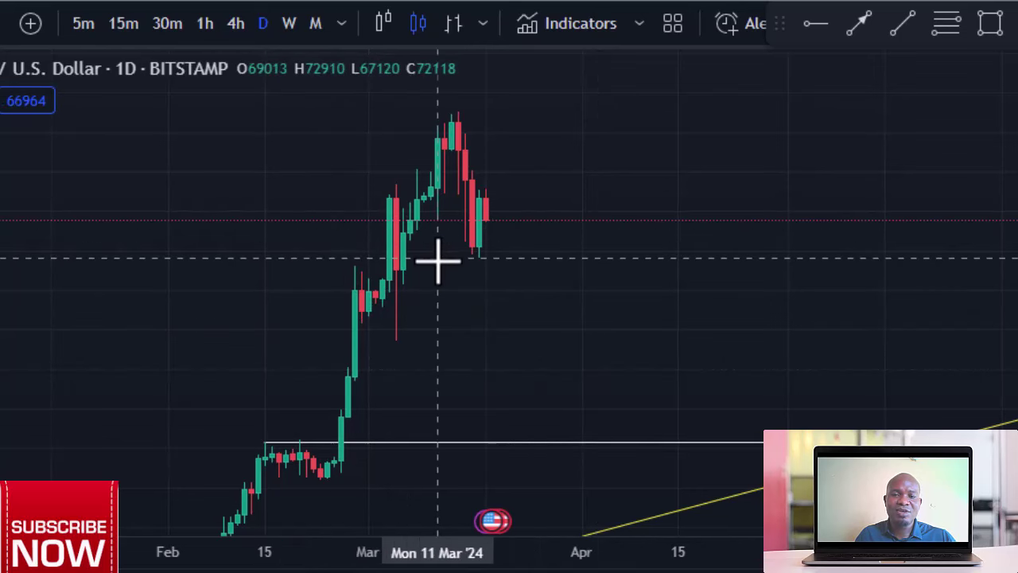
{"action": "scroll", "coordinate": [604, 307], "scroll_direction": "down", "scroll_amount": 2}
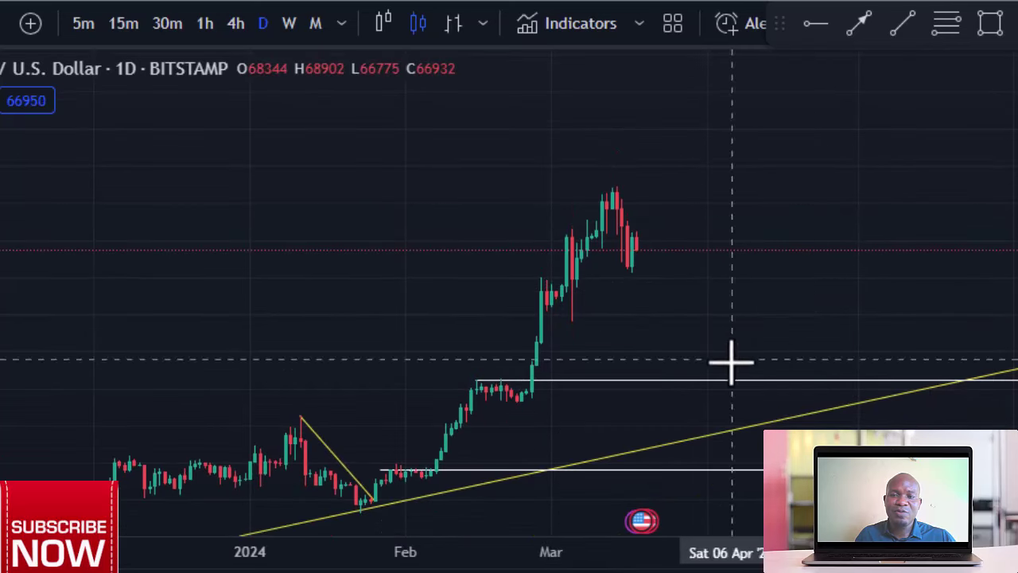
- Draw a rising trend line from the 3 February 2024 low past the late February lows into mid-April
{"action": "left_click", "coordinate": [909, 22]}
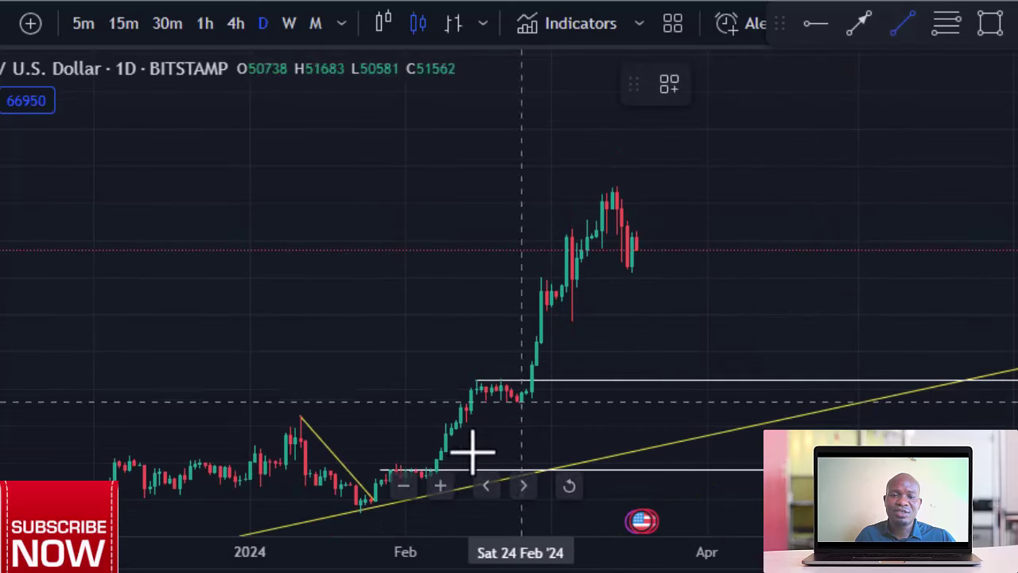
{"action": "left_click", "coordinate": [417, 478]}
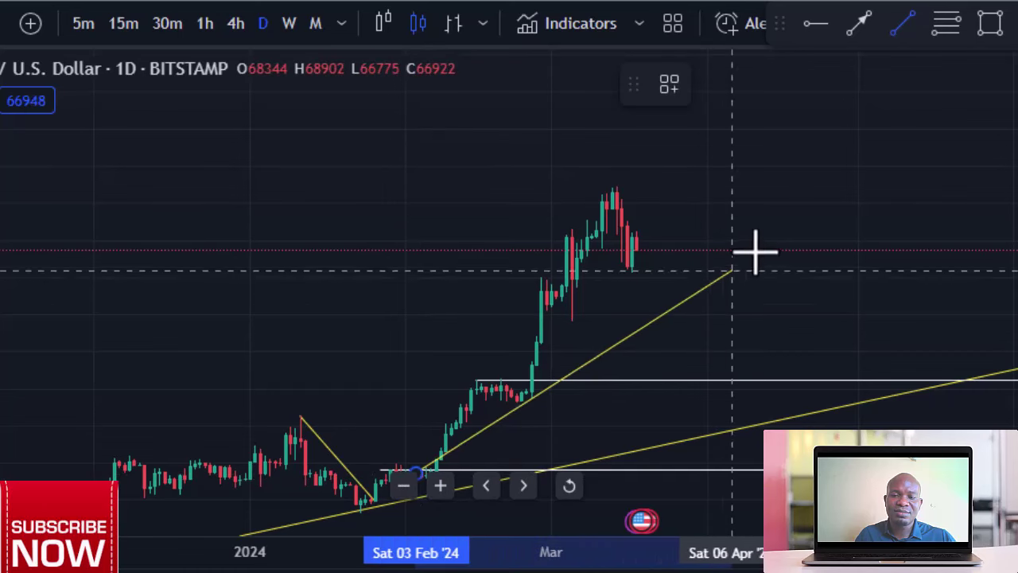
{"action": "left_click", "coordinate": [772, 230]}
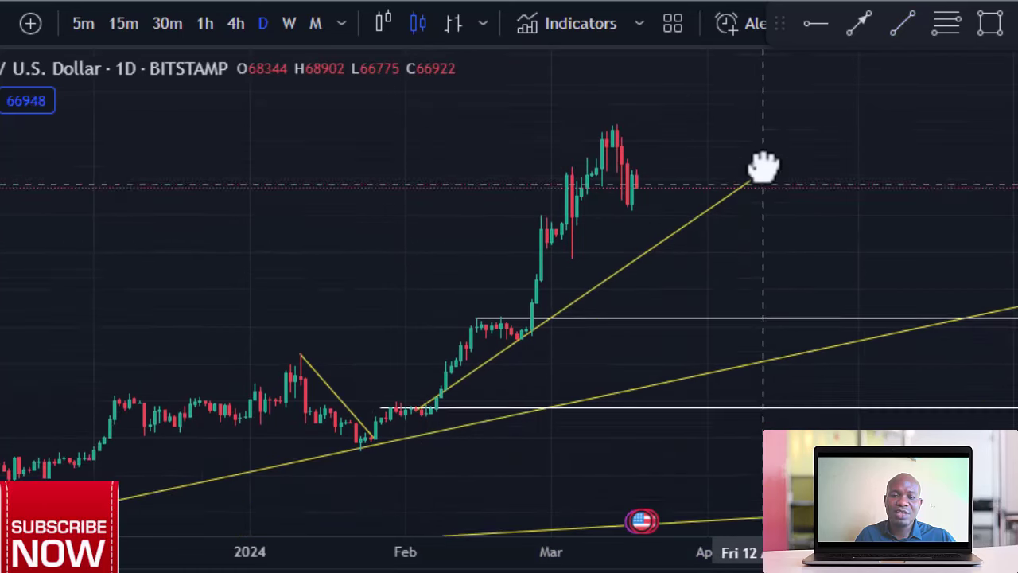
- Move the rising trend line's start to the 23 January 2024 low and lower its mid-April end beneath the rally
{"action": "mouse_move", "coordinate": [424, 391]}
{"action": "left_mouse_down"}
{"action": "mouse_move", "coordinate": [426, 420]}
{"action": "mouse_move", "coordinate": [408, 450]}
{"action": "mouse_move", "coordinate": [423, 449]}
{"action": "mouse_move", "coordinate": [372, 468]}
{"action": "mouse_move", "coordinate": [381, 481]}
{"action": "left_mouse_up"}
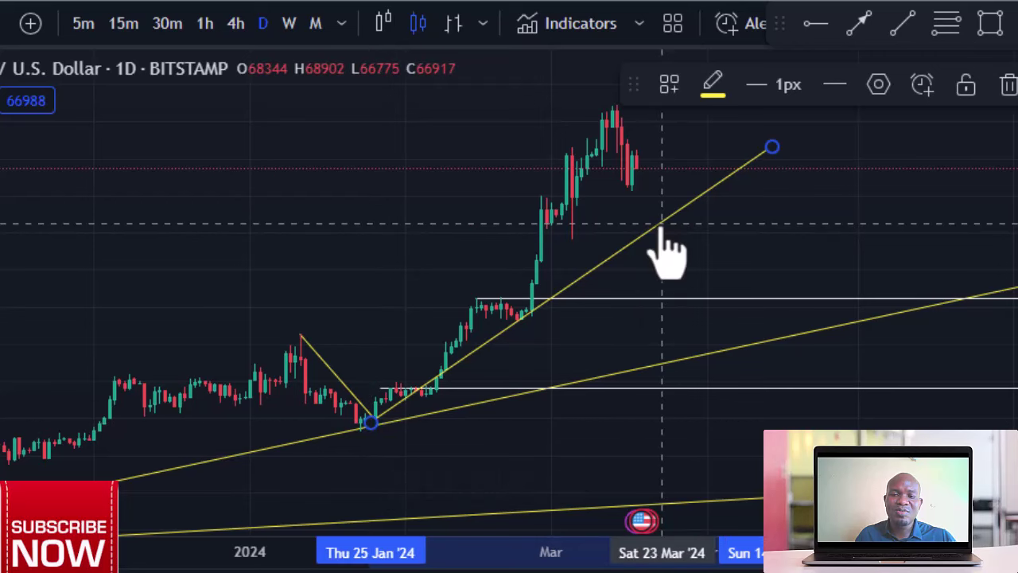
{"action": "mouse_move", "coordinate": [654, 234]}
{"action": "left_mouse_down"}
{"action": "mouse_move", "coordinate": [629, 279]}
{"action": "mouse_move", "coordinate": [648, 239]}
{"action": "left_mouse_up"}
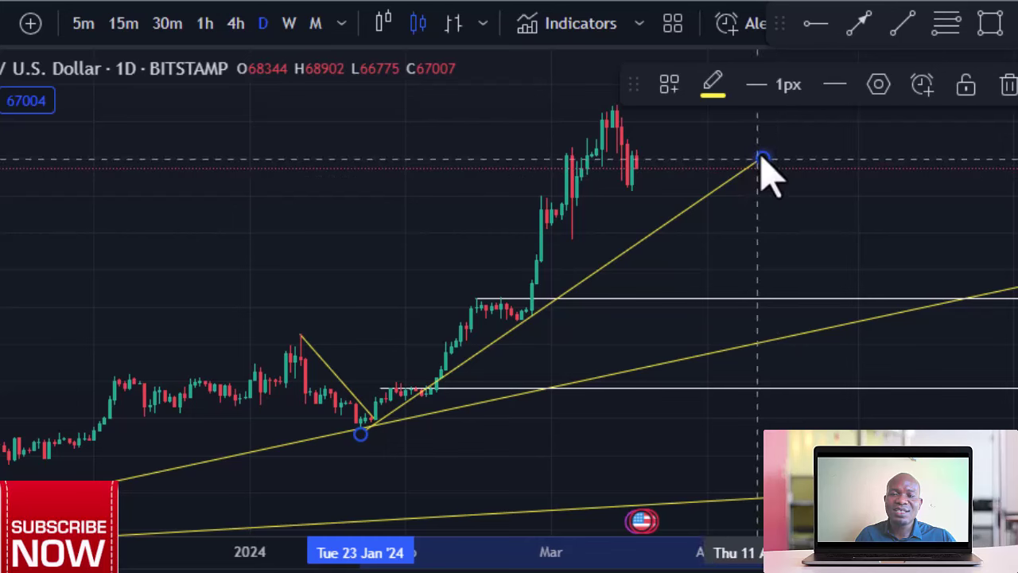
{"action": "left_click_drag", "start_coordinate": [764, 158], "coordinate": [780, 206]}
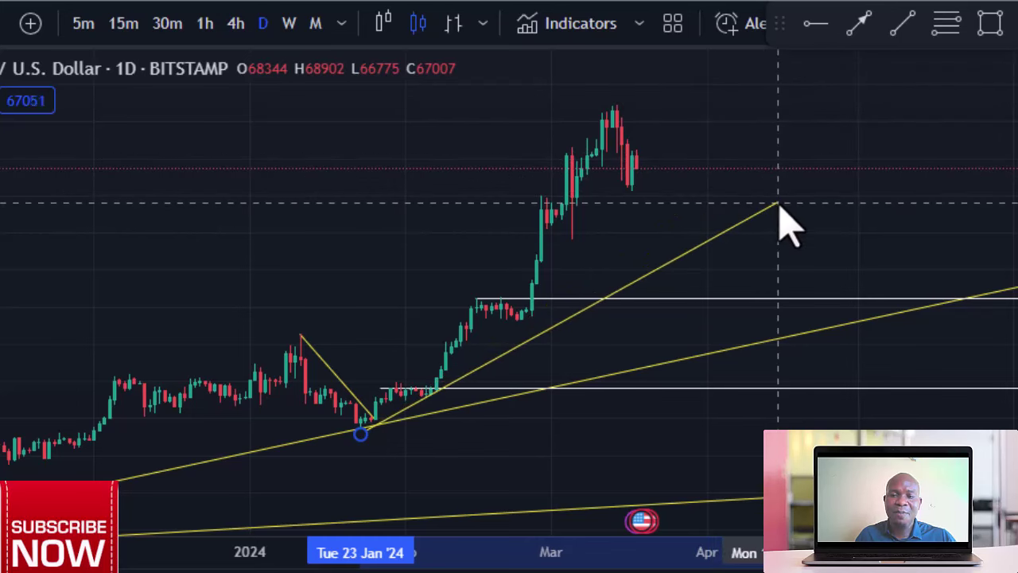
{"action": "left_click_drag", "start_coordinate": [780, 205], "coordinate": [779, 206]}
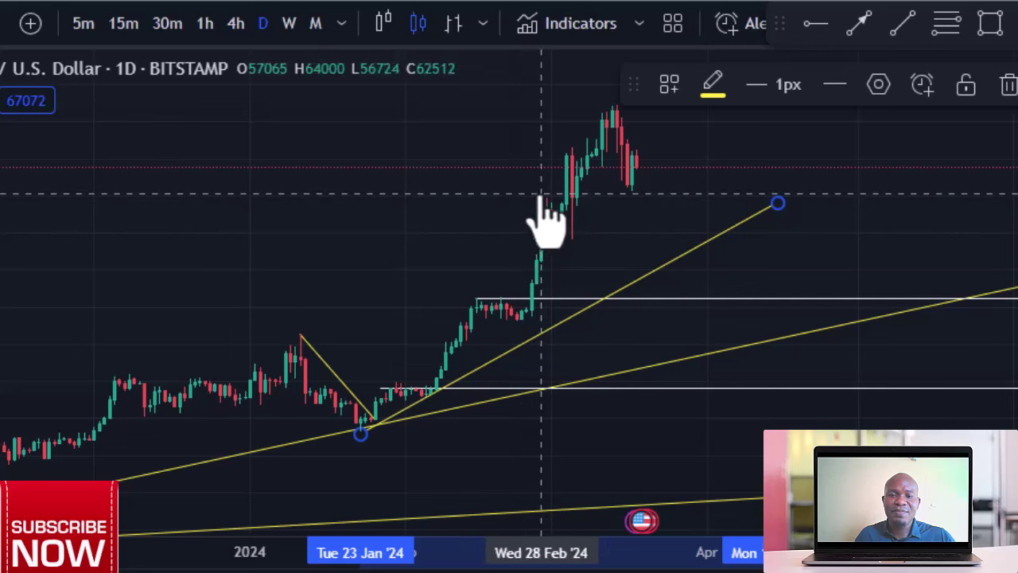
- Switch to the 4-hour timeframe and draw a trend line from 28 February 2024 12:00 down to 5 March 00:00
{"action": "left_click", "coordinate": [242, 32]}
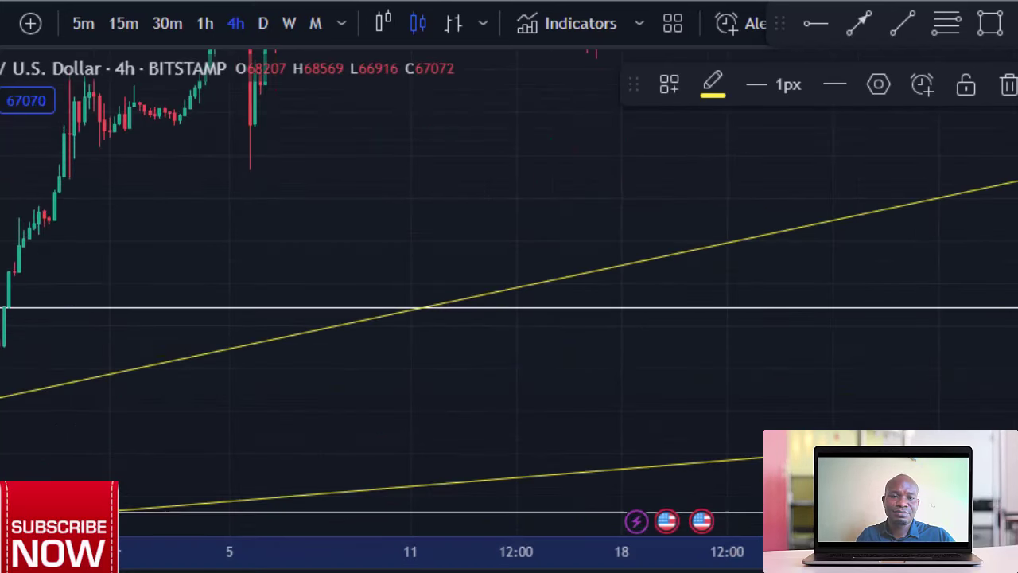
{"action": "left_click_drag", "start_coordinate": [520, 170], "coordinate": [732, 443]}
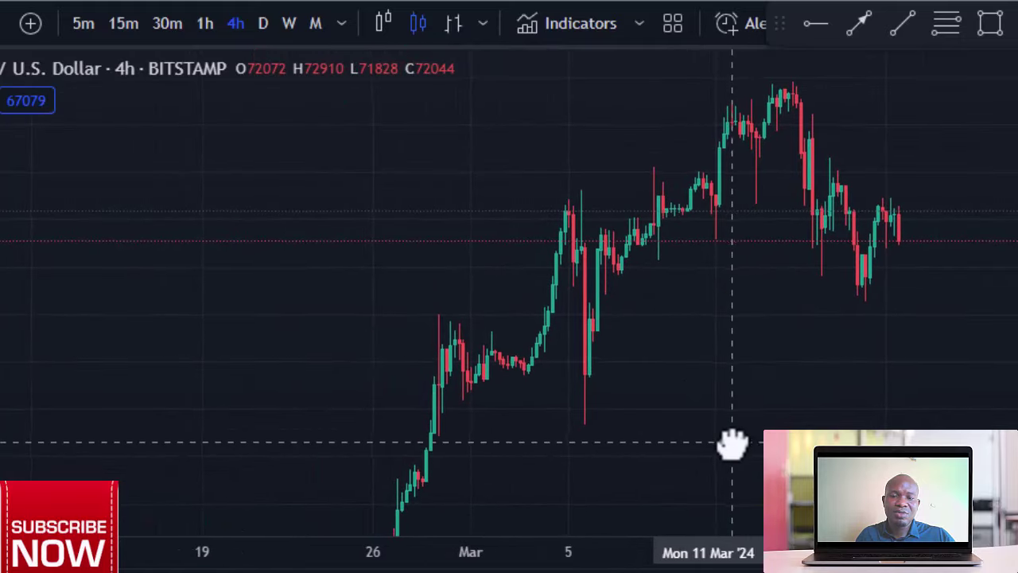
{"action": "left_click", "coordinate": [905, 25]}
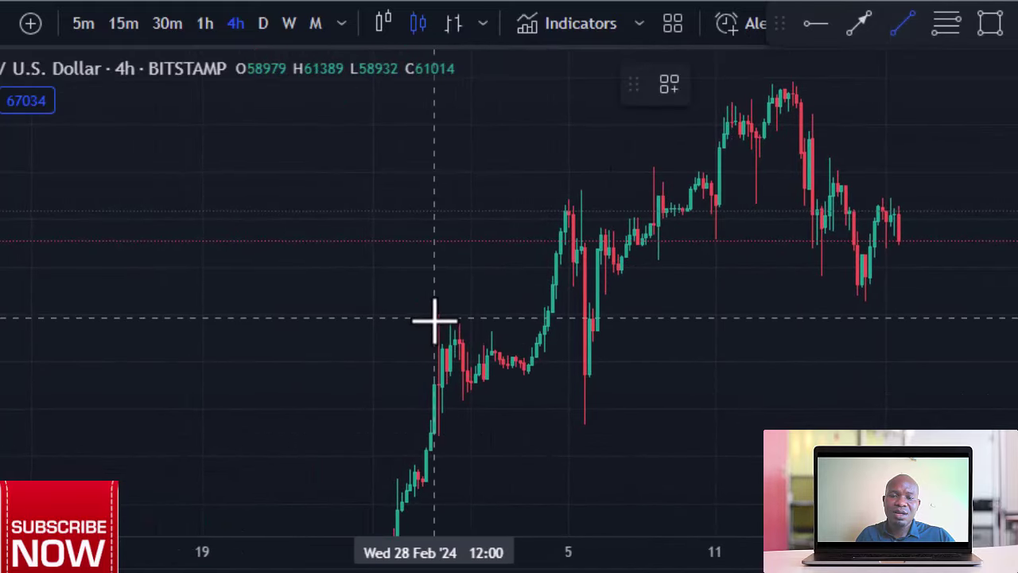
{"action": "left_click", "coordinate": [435, 319]}
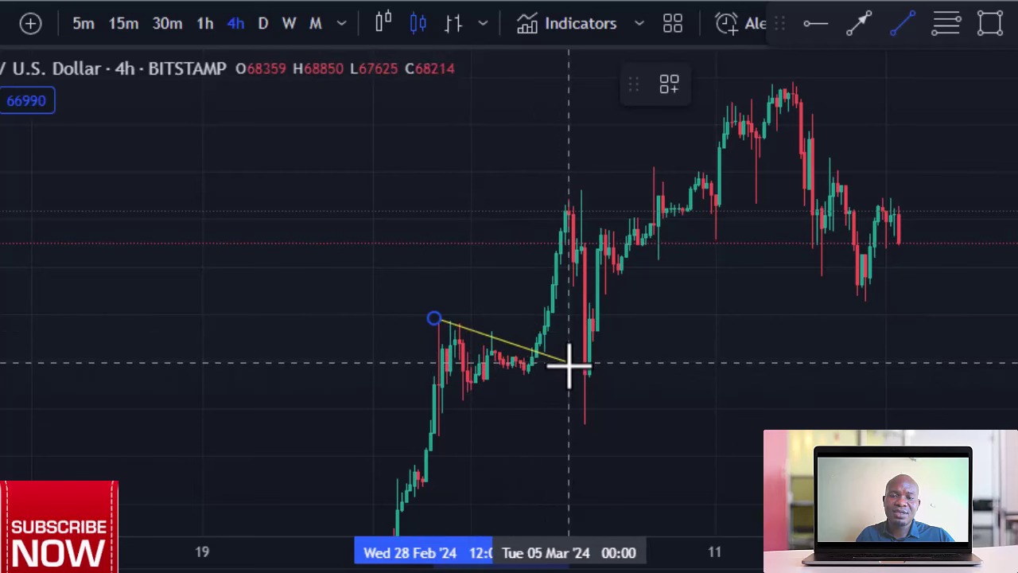
{"action": "left_click", "coordinate": [569, 363]}
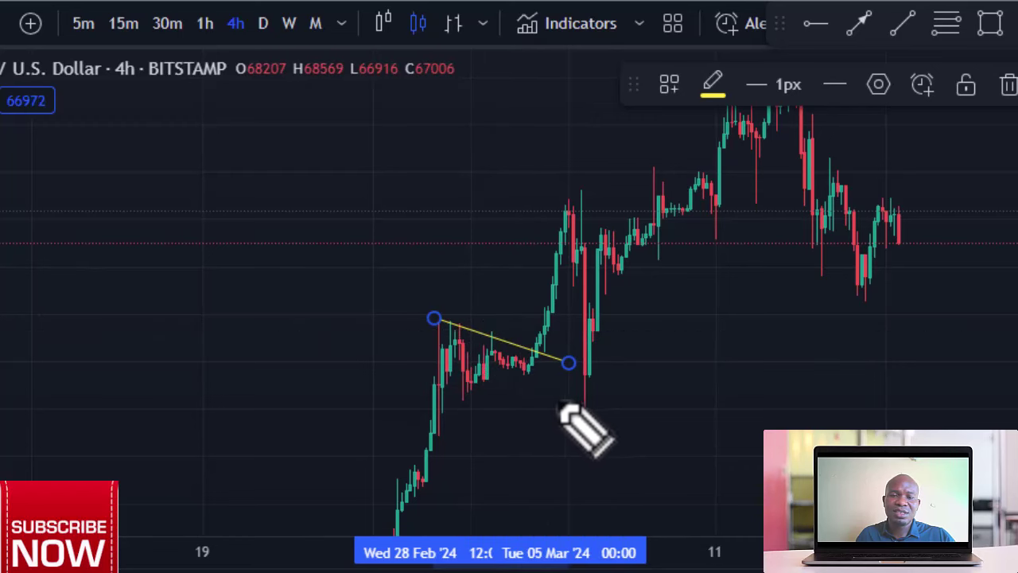
- Trace freehand the early March rally and the sharp 5 March drop, then mark across the lows beneath the consolidation
{"action": "left_click", "coordinate": [534, 379]}
{"action": "mouse_move", "coordinate": [525, 350]}
{"action": "left_mouse_down"}
{"action": "mouse_move", "coordinate": [541, 371]}
{"action": "mouse_move", "coordinate": [564, 318]}
{"action": "mouse_move", "coordinate": [578, 227]}
{"action": "mouse_move", "coordinate": [598, 220]}
{"action": "mouse_move", "coordinate": [607, 295]}
{"action": "mouse_move", "coordinate": [585, 448]}
{"action": "left_mouse_up"}
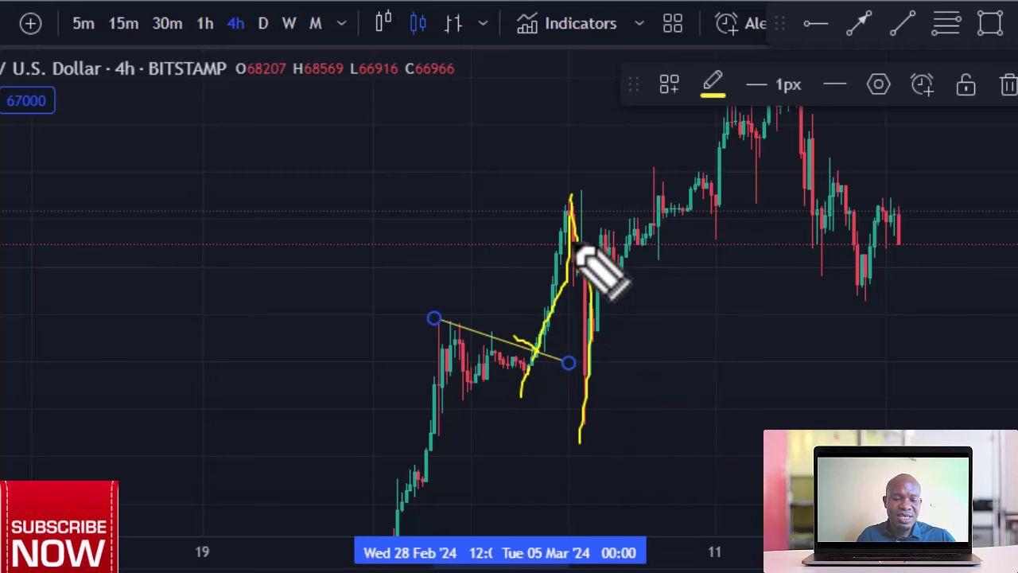
{"action": "key", "text": "ctrl+z"}
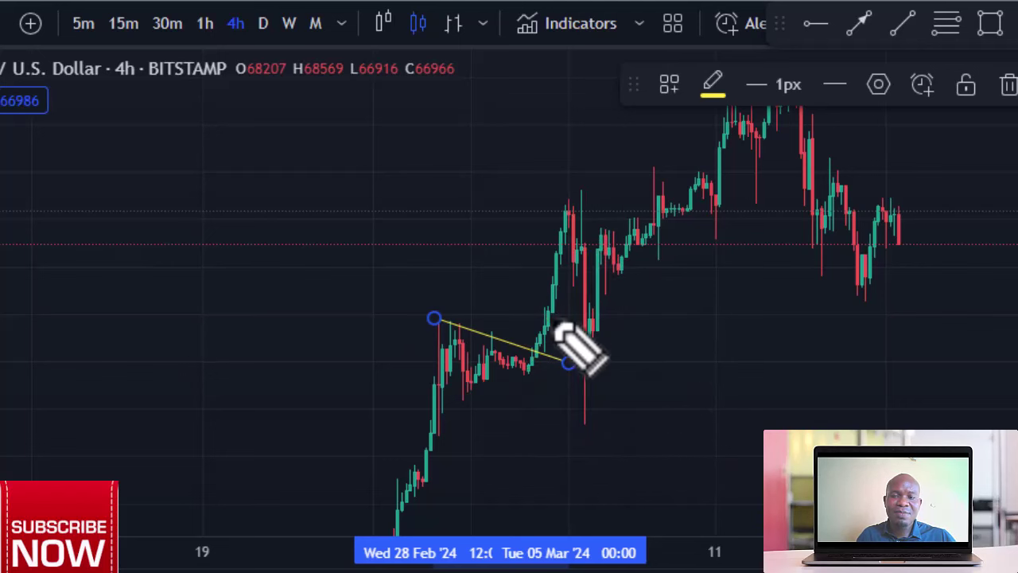
{"action": "mouse_move", "coordinate": [572, 197]}
{"action": "left_mouse_down"}
{"action": "mouse_move", "coordinate": [569, 274]}
{"action": "mouse_move", "coordinate": [592, 201]}
{"action": "mouse_move", "coordinate": [589, 412]}
{"action": "left_mouse_up"}
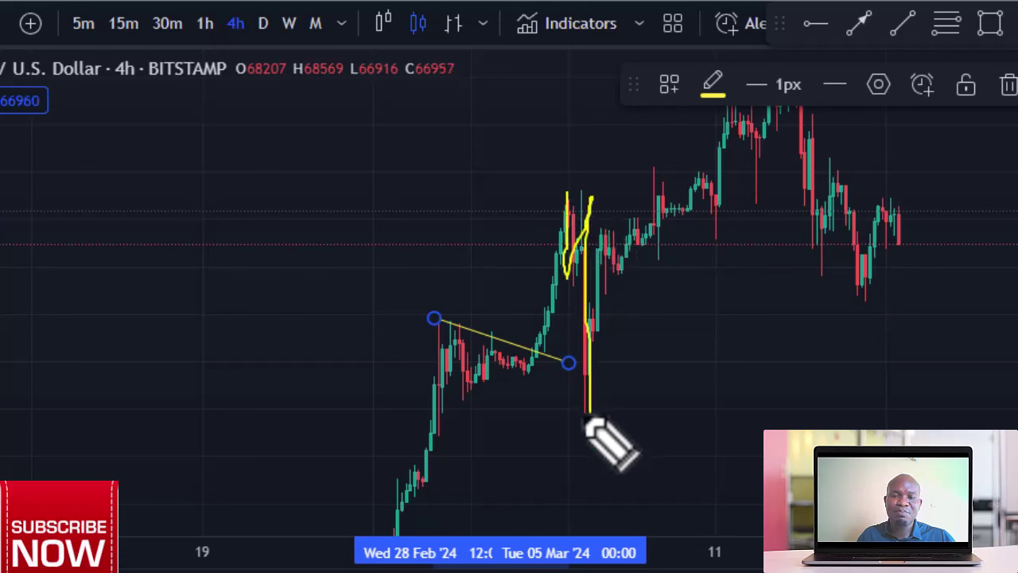
{"action": "left_click_drag", "start_coordinate": [443, 399], "coordinate": [589, 390]}
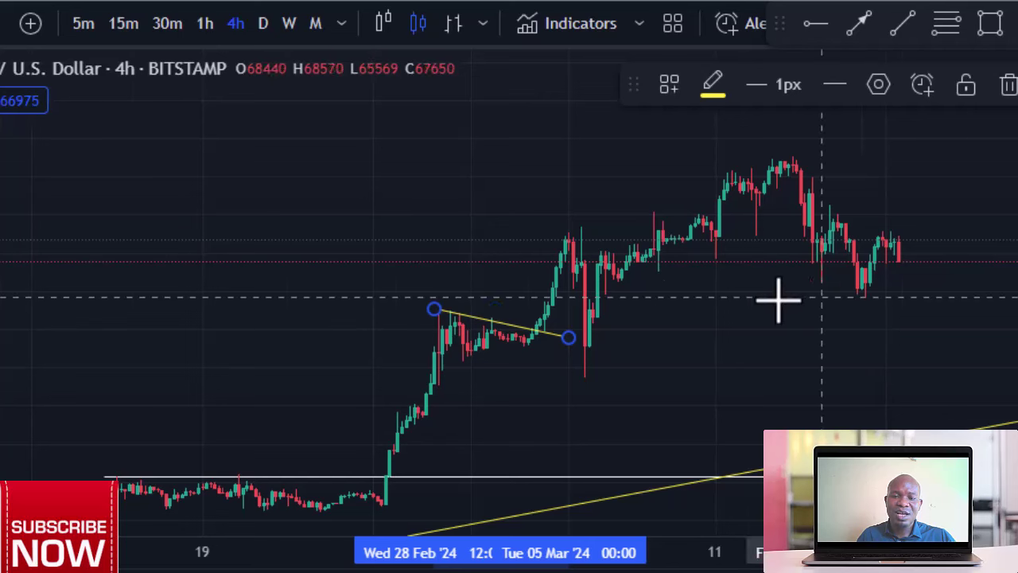
- Draw a rising trend line from the 26 February 2024 08:00 low to 7 March 16:00 on the 4-hour chart
{"action": "scroll", "coordinate": [776, 300], "scroll_direction": "down", "scroll_amount": 2}
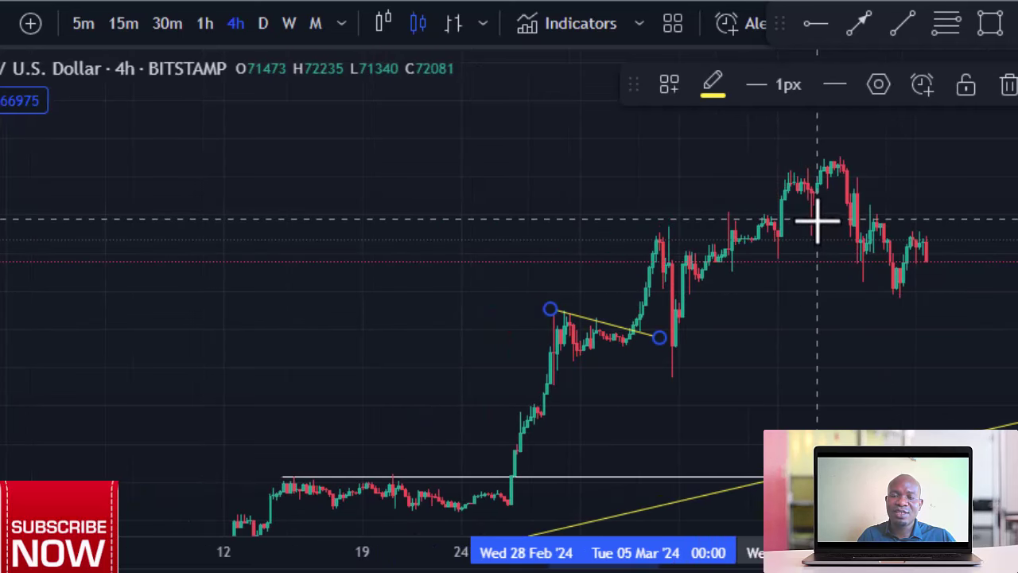
{"action": "left_click", "coordinate": [902, 24]}
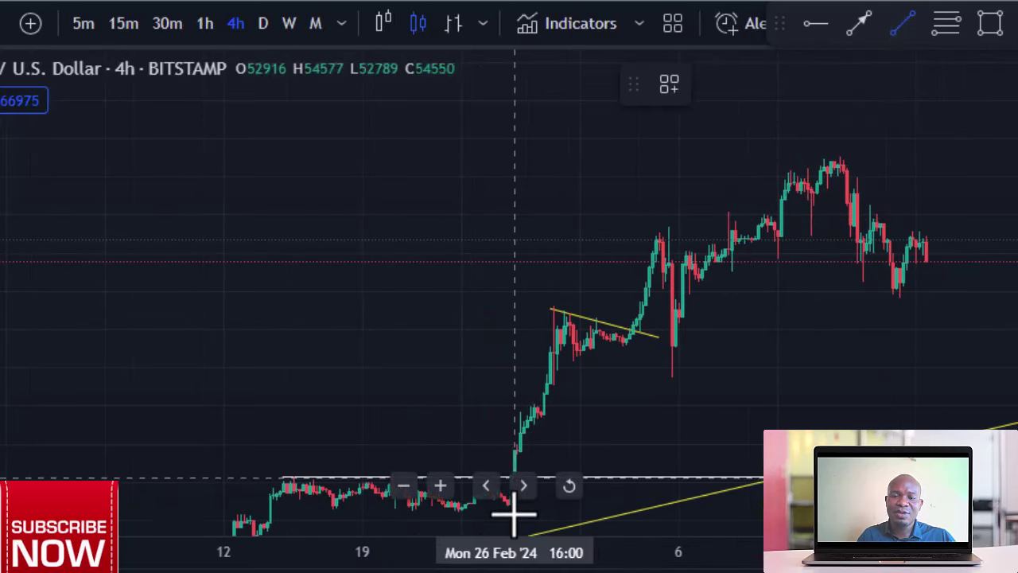
{"action": "left_click", "coordinate": [508, 506]}
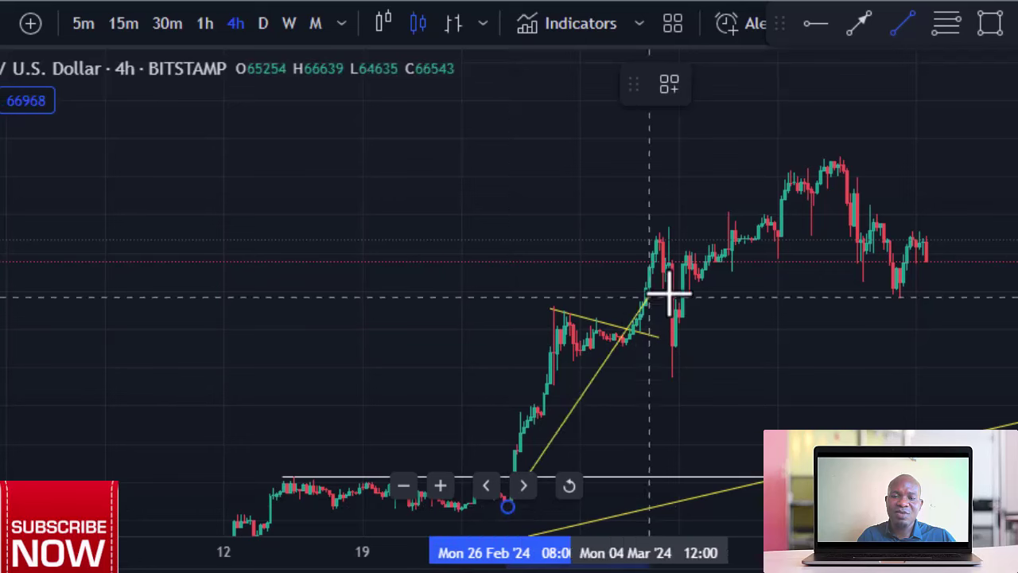
{"action": "left_click", "coordinate": [712, 241]}
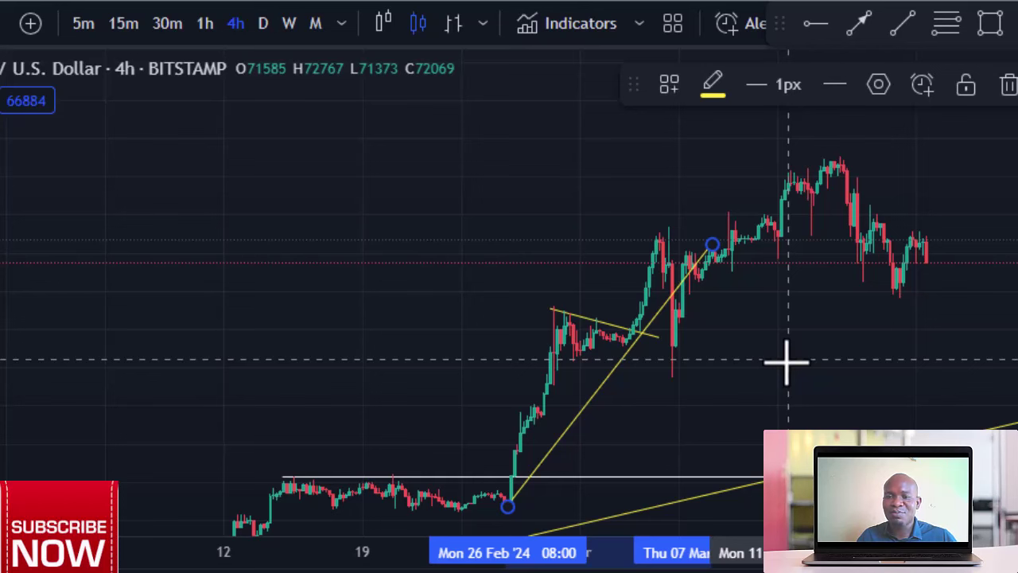
{"action": "scroll", "coordinate": [786, 362], "scroll_direction": "down", "scroll_amount": 2}
{"action": "scroll", "coordinate": [786, 362], "scroll_direction": "up", "scroll_amount": 3}
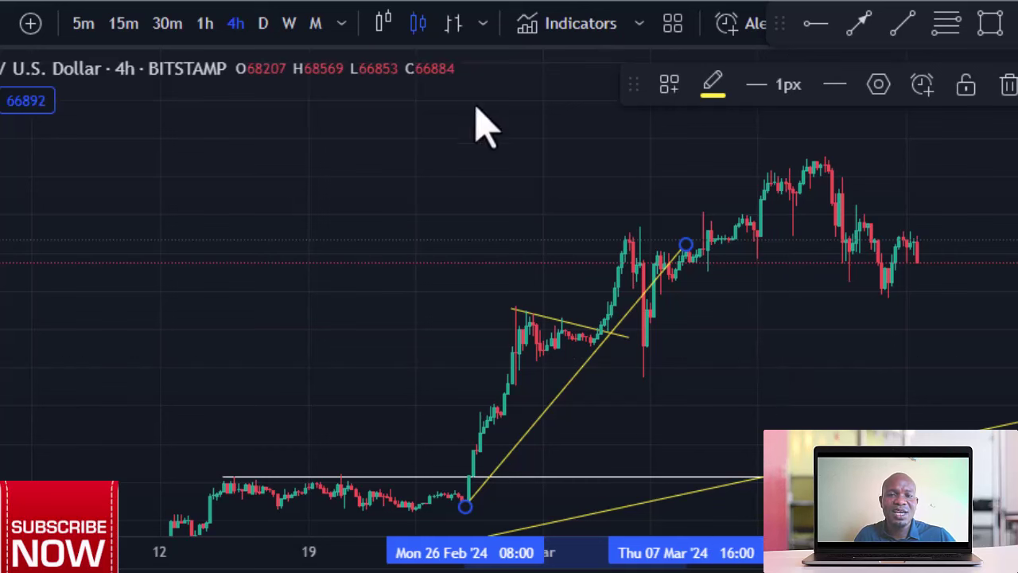
- Search the indicators for "mac" and add MACD 4C beneath the 4-hour chart
{"action": "left_click", "coordinate": [484, 140]}
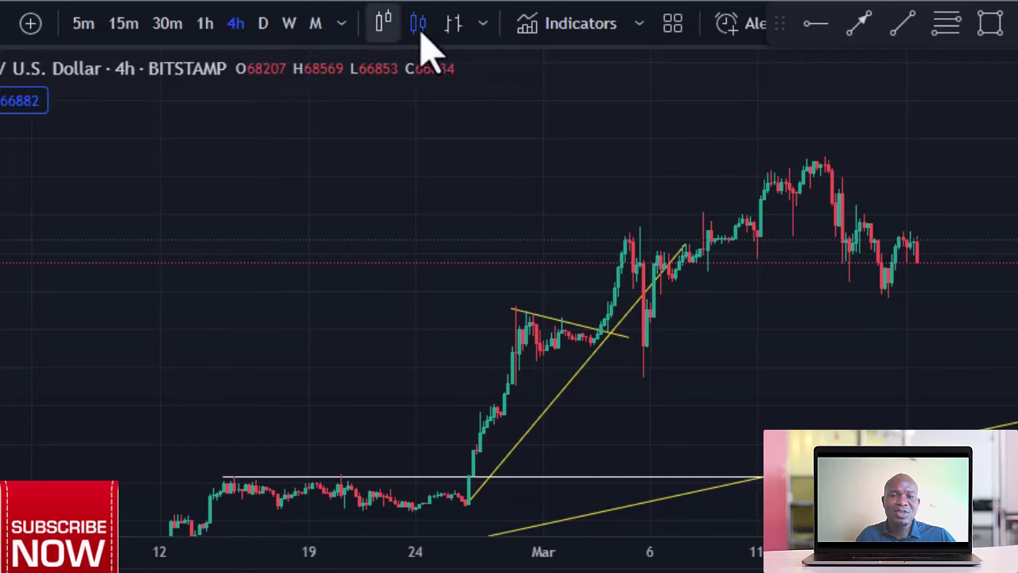
{"action": "left_click", "coordinate": [613, 32]}
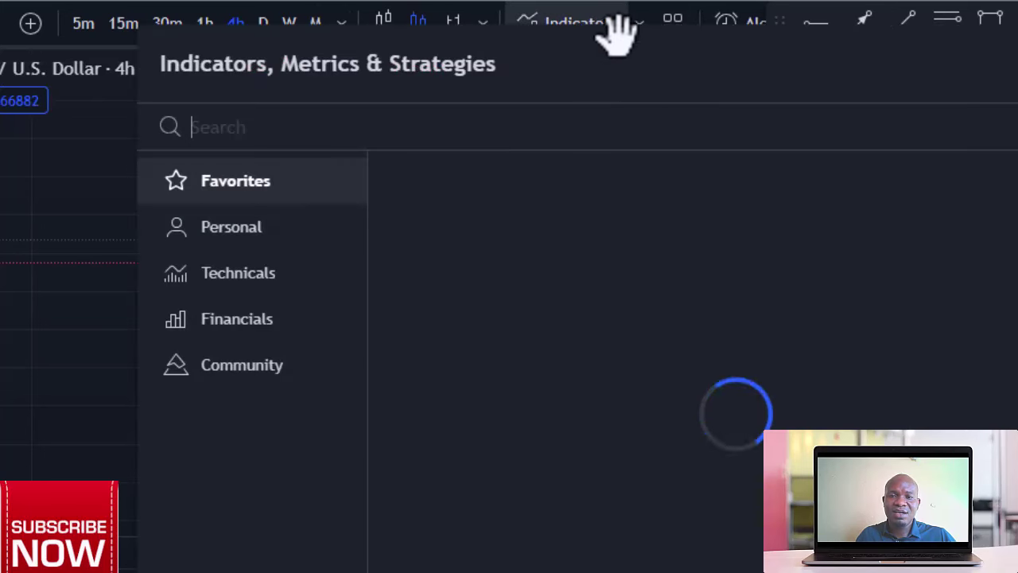
{"action": "type", "text": "mac"}
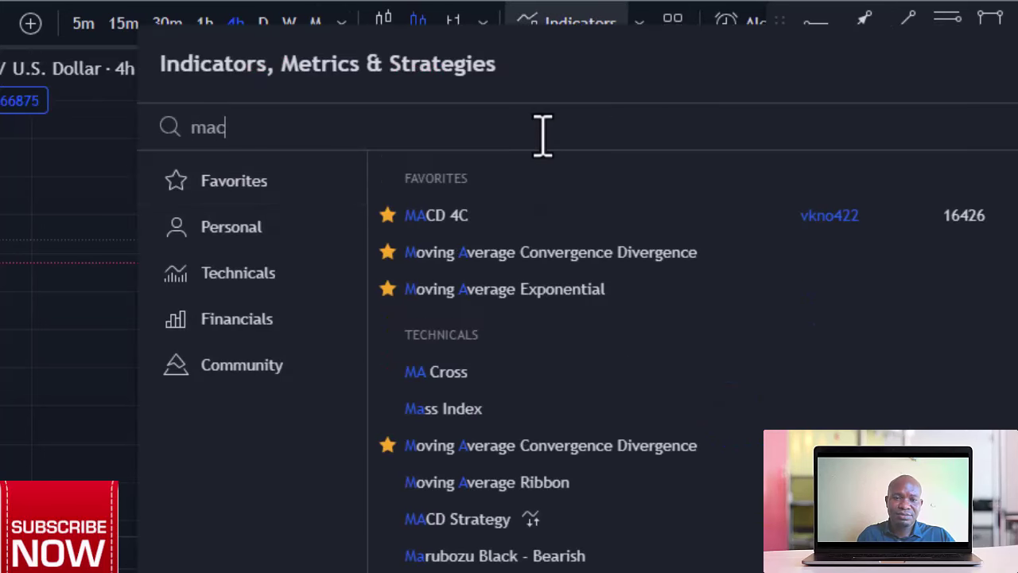
{"action": "key", "text": "ctrl+a"}
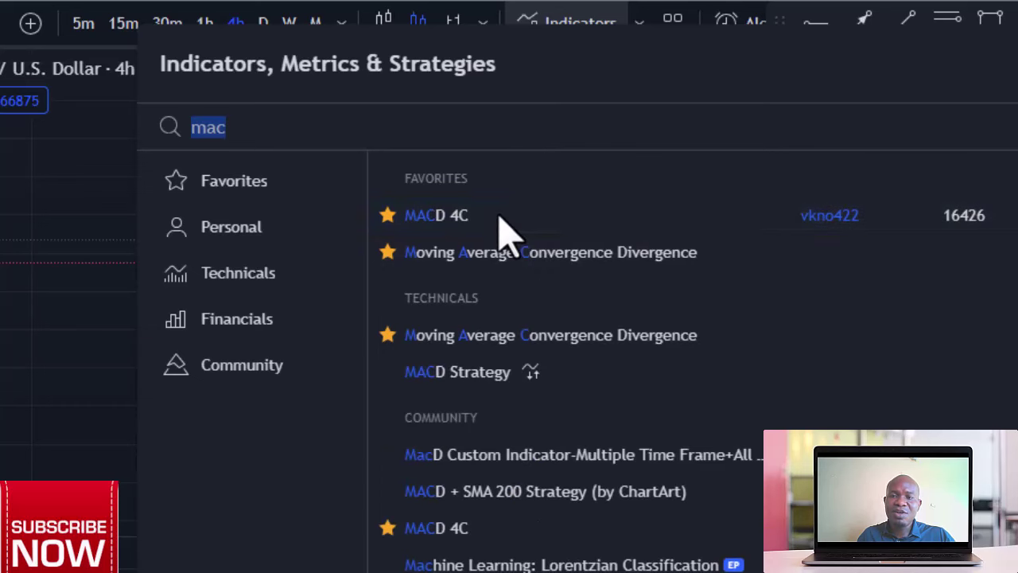
{"action": "key", "text": "Escape"}
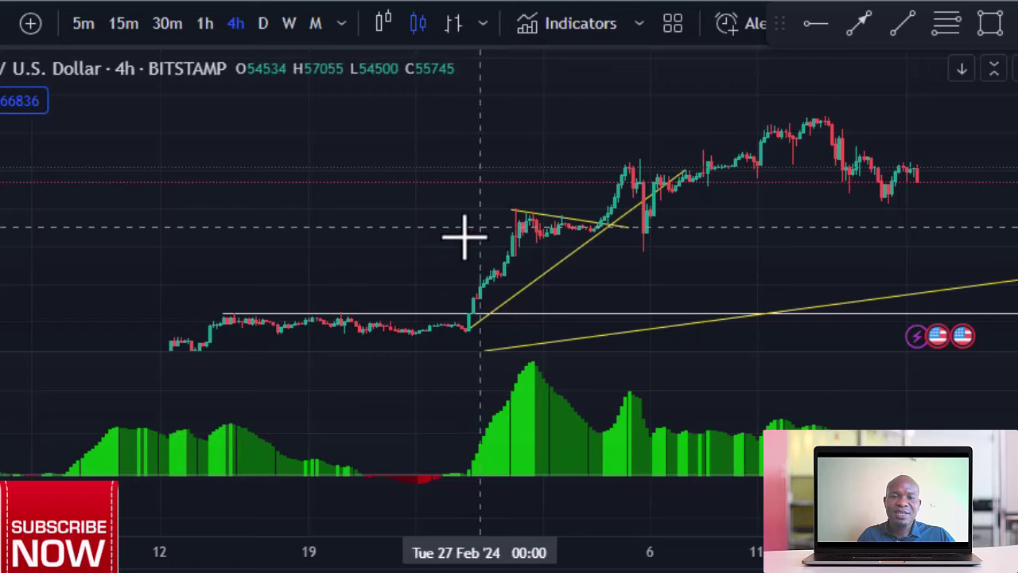
{"action": "scroll", "coordinate": [464, 236], "scroll_direction": "down", "scroll_amount": 5}
{"action": "scroll", "coordinate": [465, 236], "scroll_direction": "up", "scroll_amount": 3}
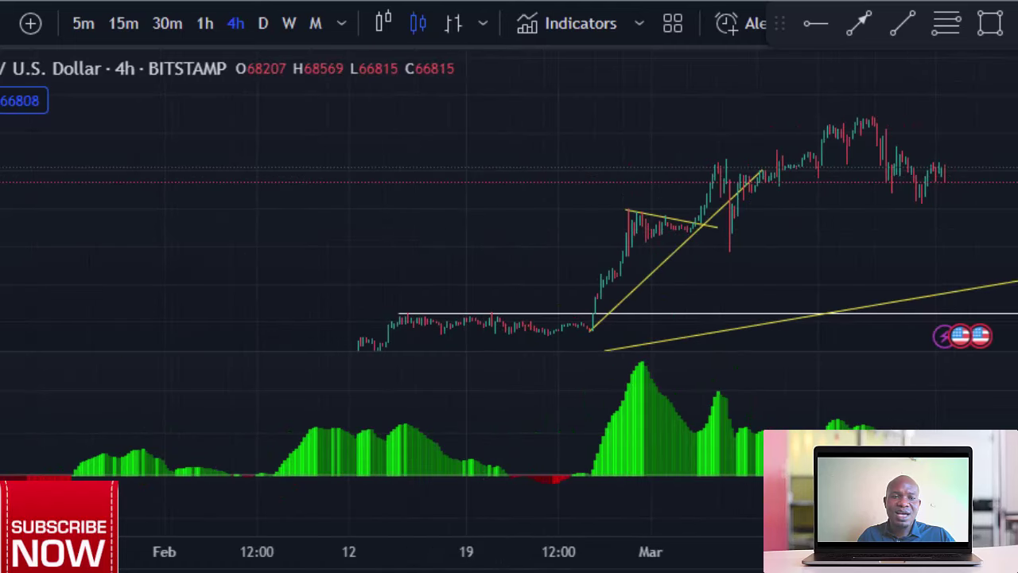
- Mark the late February breakout freehand, clear it, and trace the rising price highs and the falling MACD histogram peaks
{"action": "left_click_drag", "start_coordinate": [578, 259], "coordinate": [565, 277]}
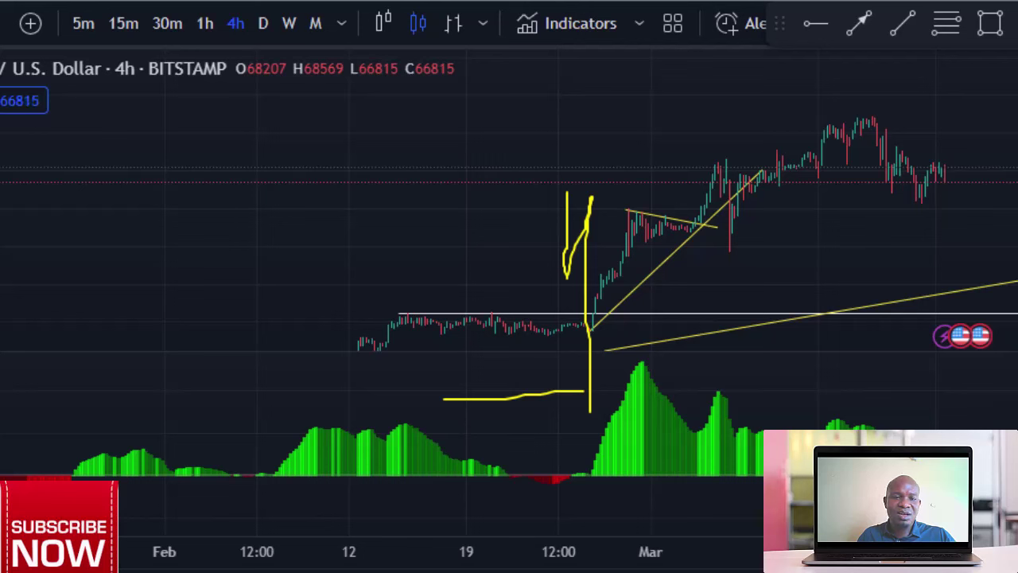
{"action": "key", "text": "e"}
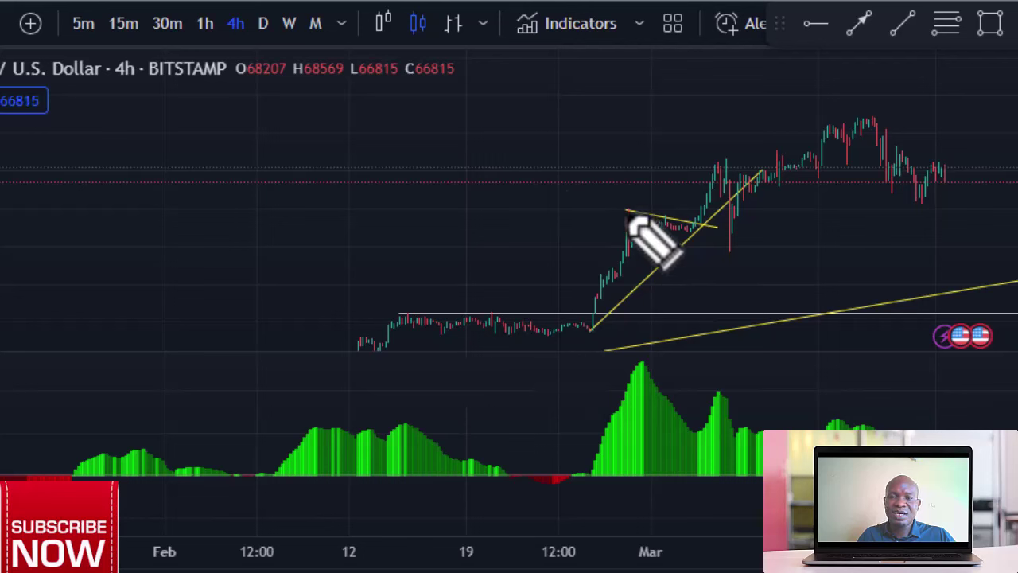
{"action": "mouse_move", "coordinate": [625, 211]}
{"action": "left_mouse_down"}
{"action": "mouse_move", "coordinate": [681, 176]}
{"action": "mouse_move", "coordinate": [871, 115]}
{"action": "left_mouse_up"}
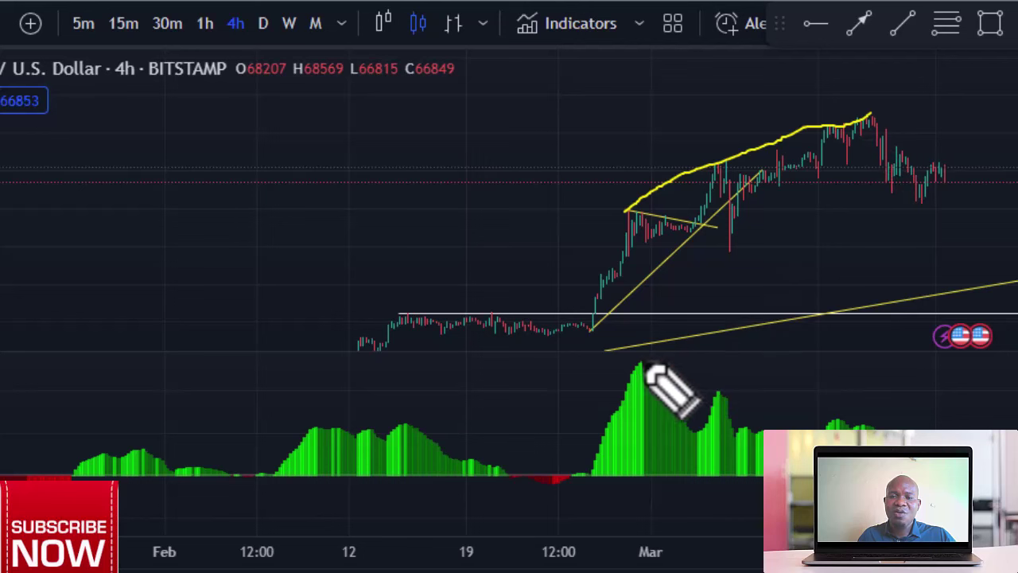
{"action": "left_click_drag", "start_coordinate": [635, 363], "coordinate": [847, 412]}
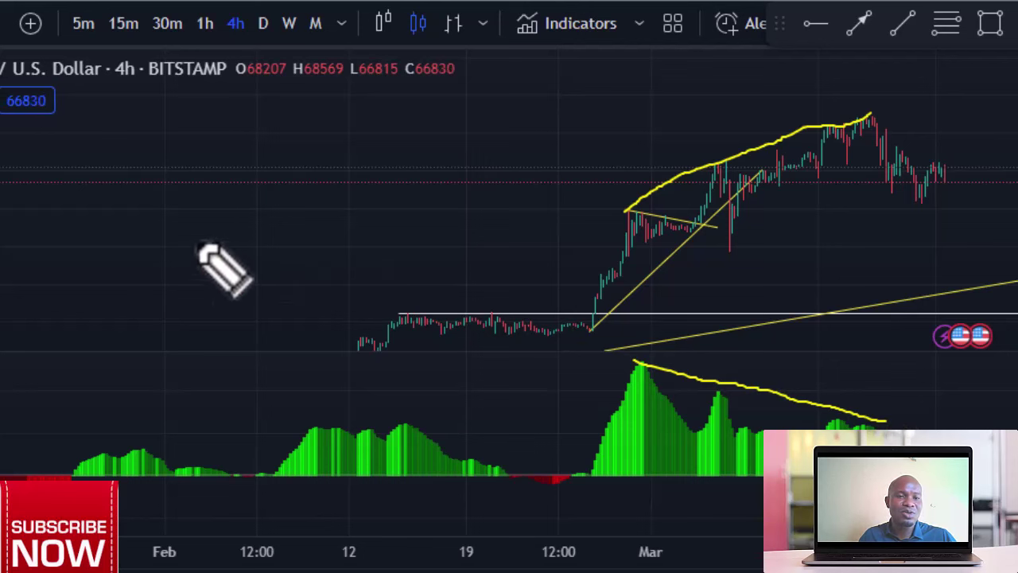
{"action": "key", "text": "Escape"}
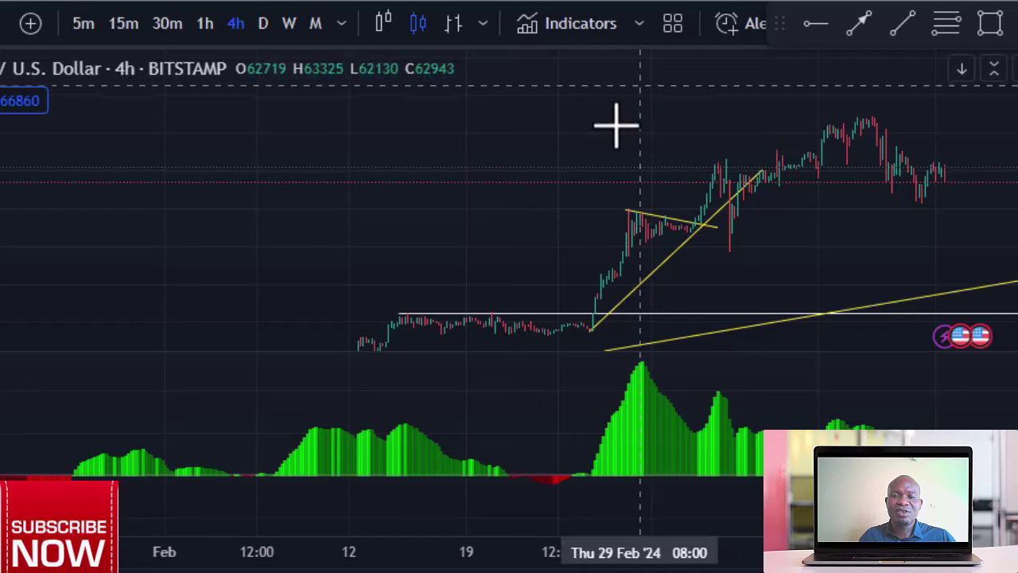
- Draw a rising trend line beneath the lows from 8 March 2024 08:00 to mid-March on the 4-hour chart
{"action": "scroll", "coordinate": [615, 124], "scroll_direction": "right", "scroll_amount": 5}
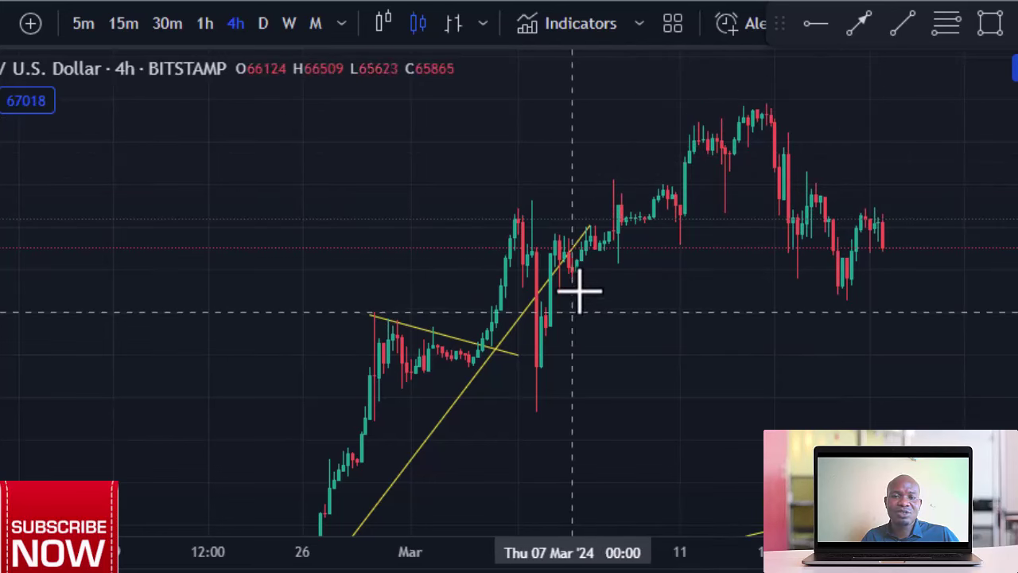
{"action": "left_click", "coordinate": [903, 24]}
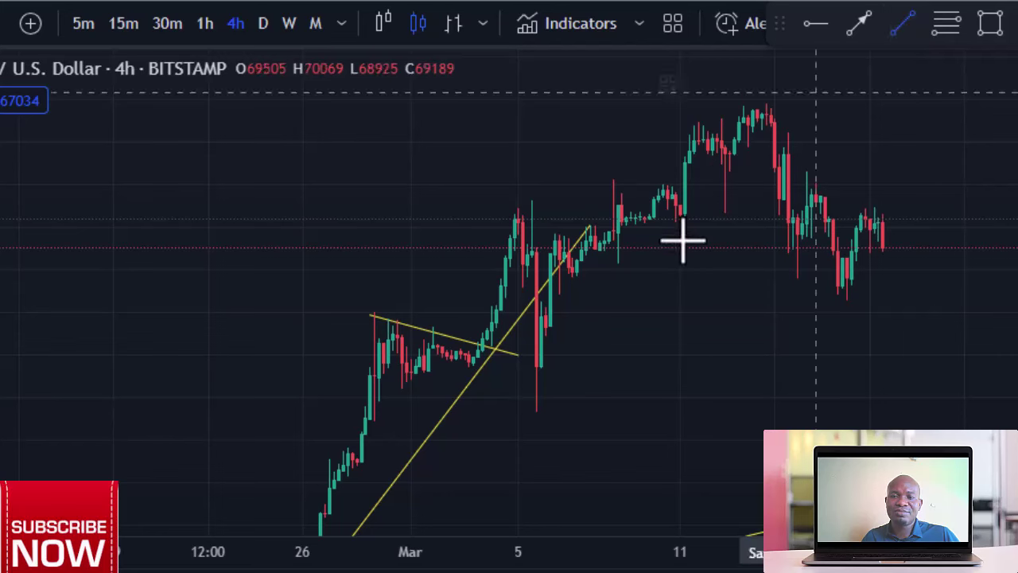
{"action": "left_click", "coordinate": [589, 300]}
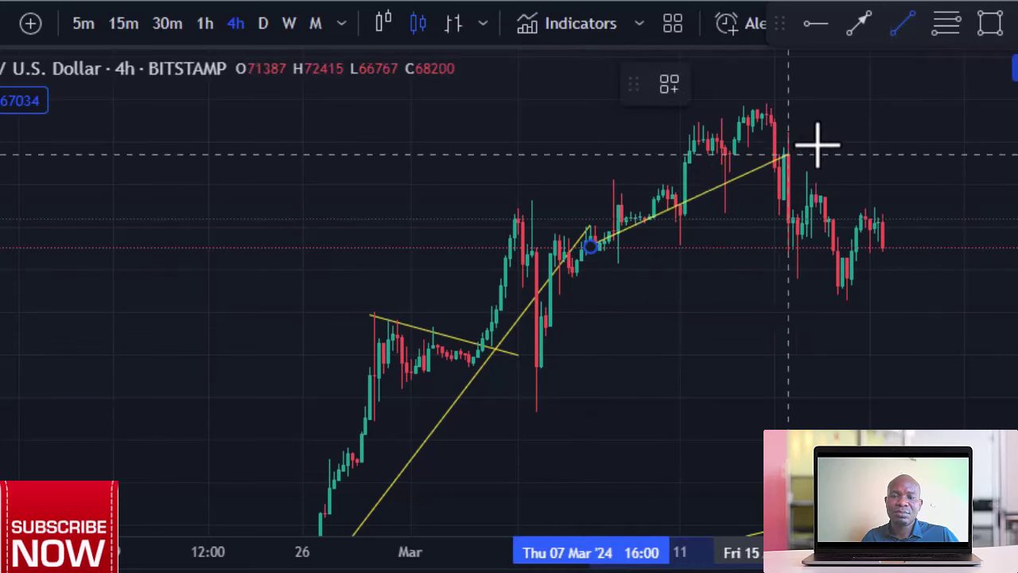
{"action": "left_click", "coordinate": [783, 148]}
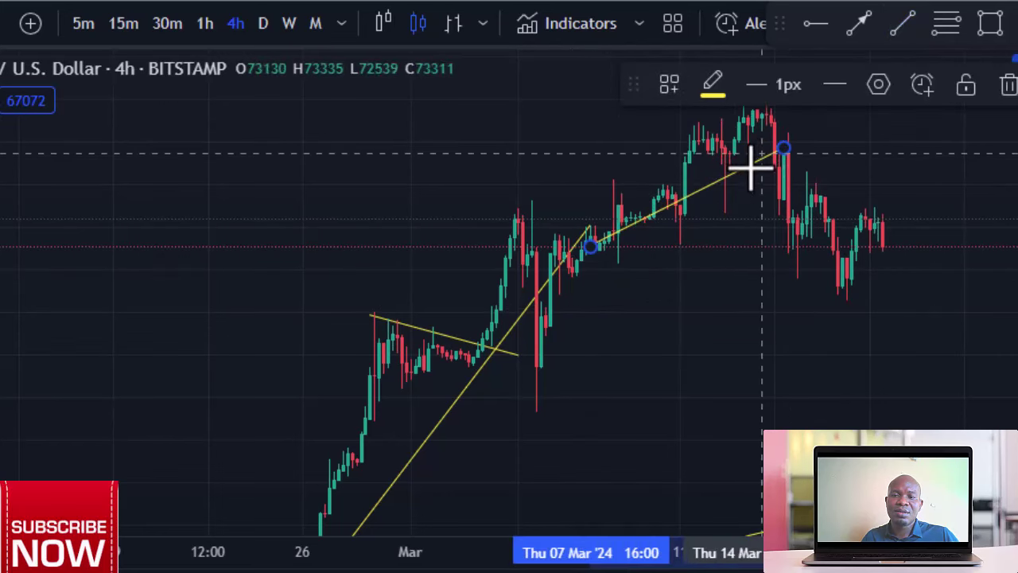
{"action": "mouse_move", "coordinate": [750, 167]}
{"action": "left_mouse_down"}
{"action": "mouse_move", "coordinate": [773, 209]}
{"action": "mouse_move", "coordinate": [772, 189]}
{"action": "left_mouse_up"}
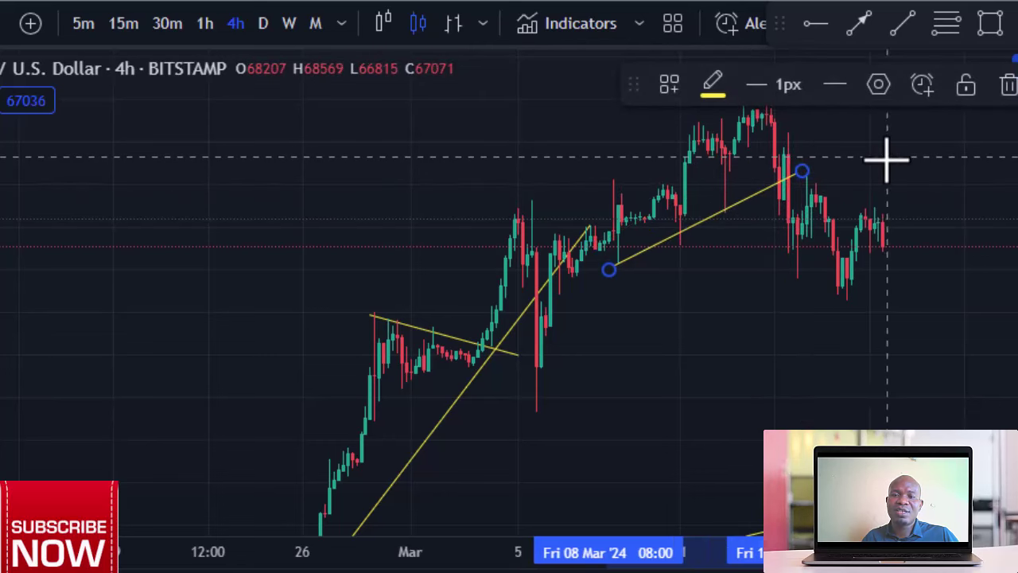
- Trace freehand the drop from the mid-March peak, the highs and lows that follow, and a projected further decline with a rebound
{"action": "left_click_drag", "start_coordinate": [887, 159], "coordinate": [830, 289]}
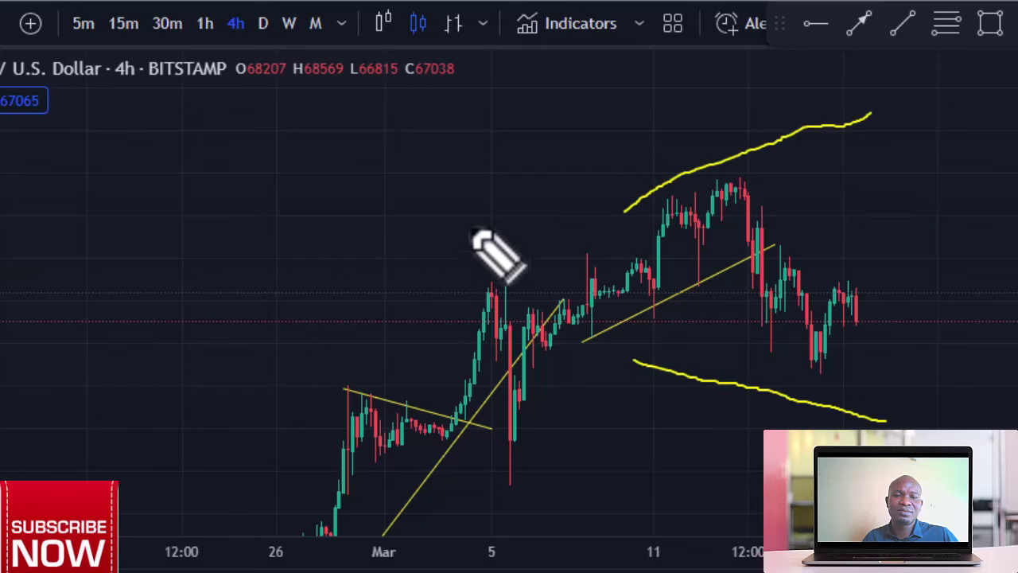
{"action": "mouse_move", "coordinate": [732, 163]}
{"action": "left_mouse_down"}
{"action": "mouse_move", "coordinate": [735, 270]}
{"action": "mouse_move", "coordinate": [756, 340]}
{"action": "left_mouse_up"}
{"action": "mouse_move", "coordinate": [750, 204]}
{"action": "left_mouse_down"}
{"action": "mouse_move", "coordinate": [769, 343]}
{"action": "mouse_move", "coordinate": [820, 368]}
{"action": "left_mouse_up"}
{"action": "left_click_drag", "start_coordinate": [770, 238], "coordinate": [873, 294]}
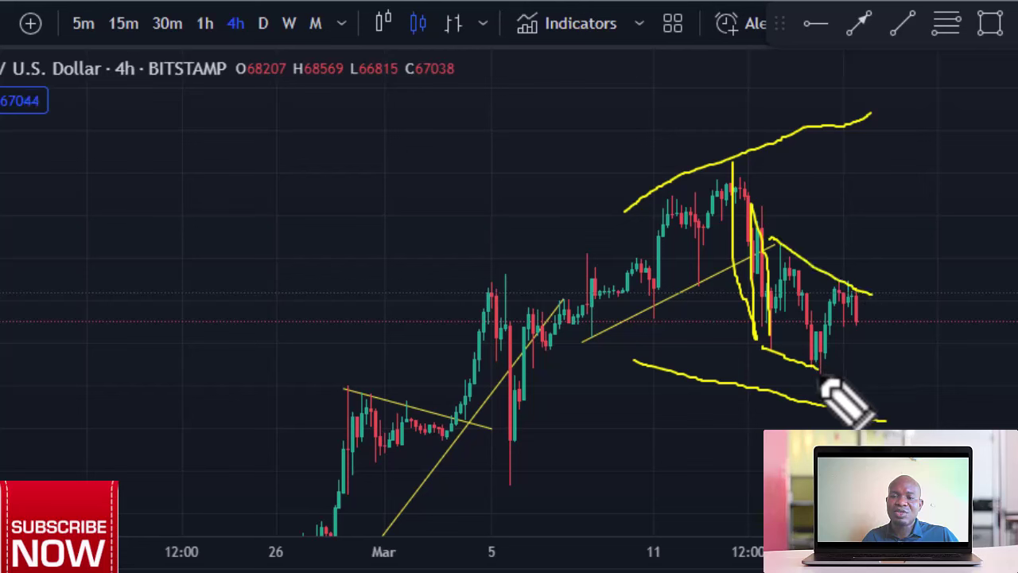
{"action": "mouse_move", "coordinate": [818, 368]}
{"action": "left_mouse_down"}
{"action": "mouse_move", "coordinate": [866, 318]}
{"action": "mouse_move", "coordinate": [895, 256]}
{"action": "left_mouse_up"}
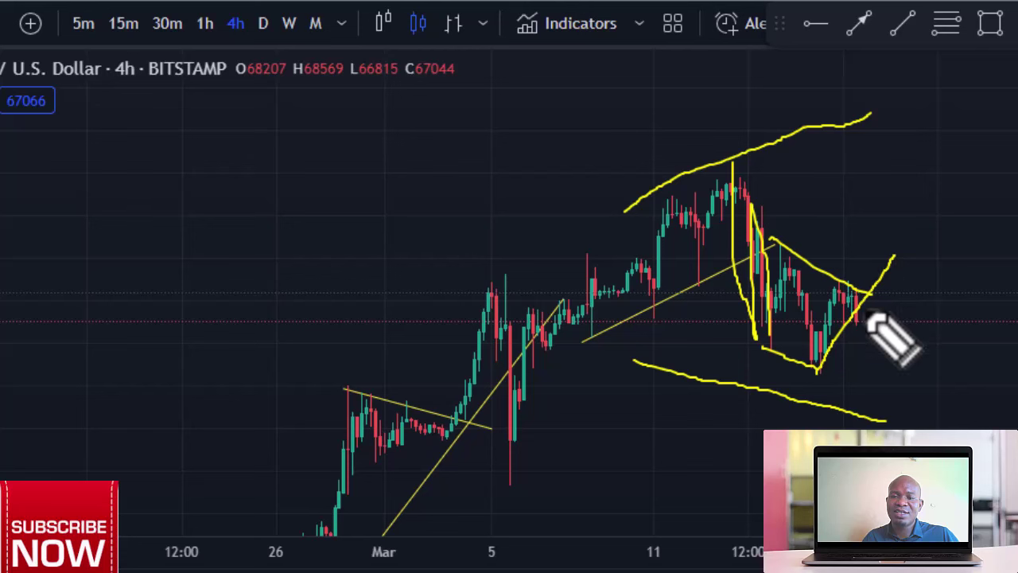
{"action": "mouse_move", "coordinate": [862, 299]}
{"action": "left_mouse_down"}
{"action": "mouse_move", "coordinate": [899, 430]}
{"action": "mouse_move", "coordinate": [938, 398]}
{"action": "mouse_move", "coordinate": [955, 409]}
{"action": "mouse_move", "coordinate": [967, 364]}
{"action": "left_mouse_up"}
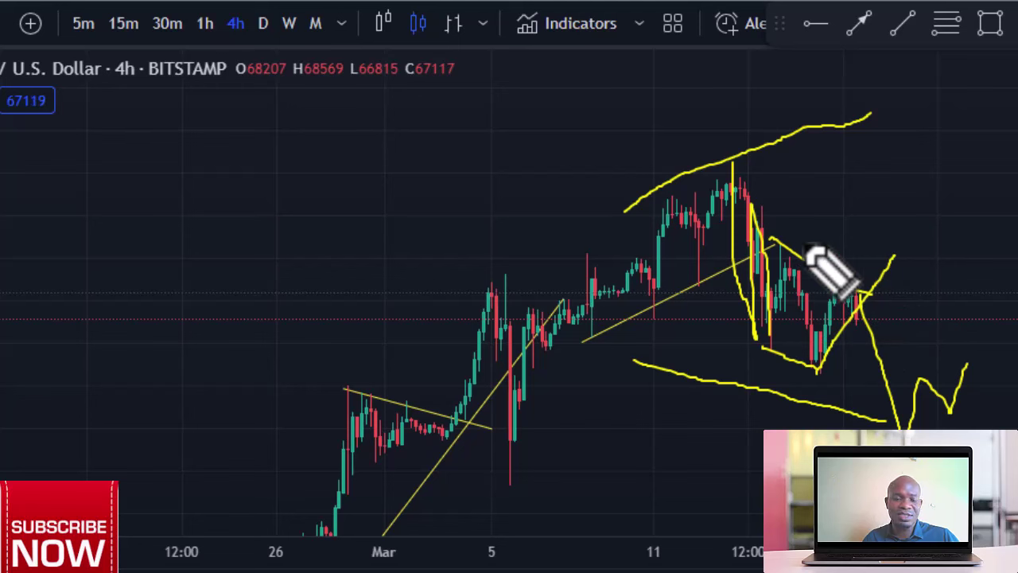
- Clear the freehand marks and sketch an upward zigzag followed by a downward zigzag in the empty chart area before March
{"action": "key", "text": "e"}
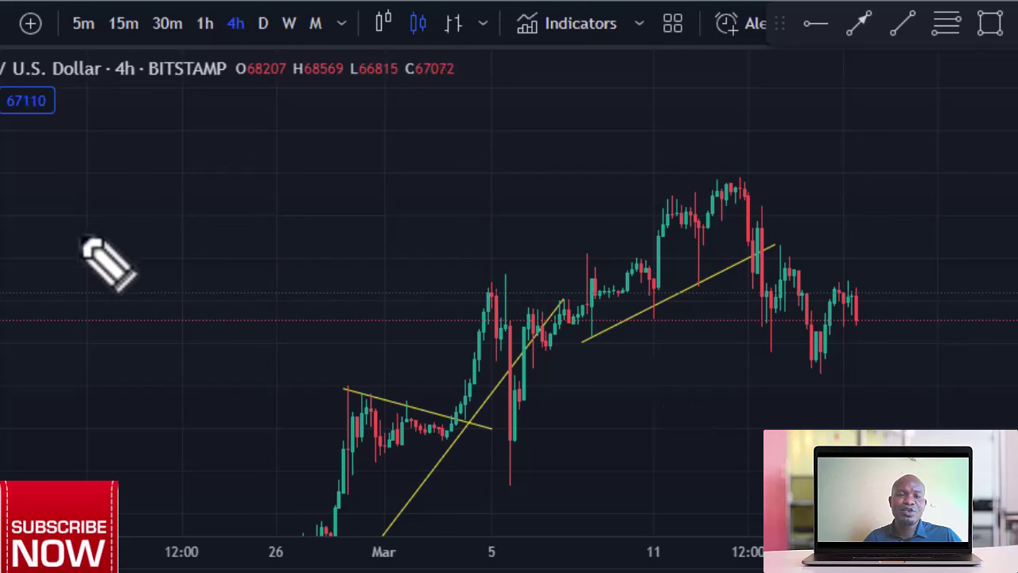
{"action": "mouse_move", "coordinate": [64, 333]}
{"action": "left_mouse_down"}
{"action": "mouse_move", "coordinate": [120, 209]}
{"action": "mouse_move", "coordinate": [158, 288]}
{"action": "mouse_move", "coordinate": [249, 173]}
{"action": "left_mouse_up"}
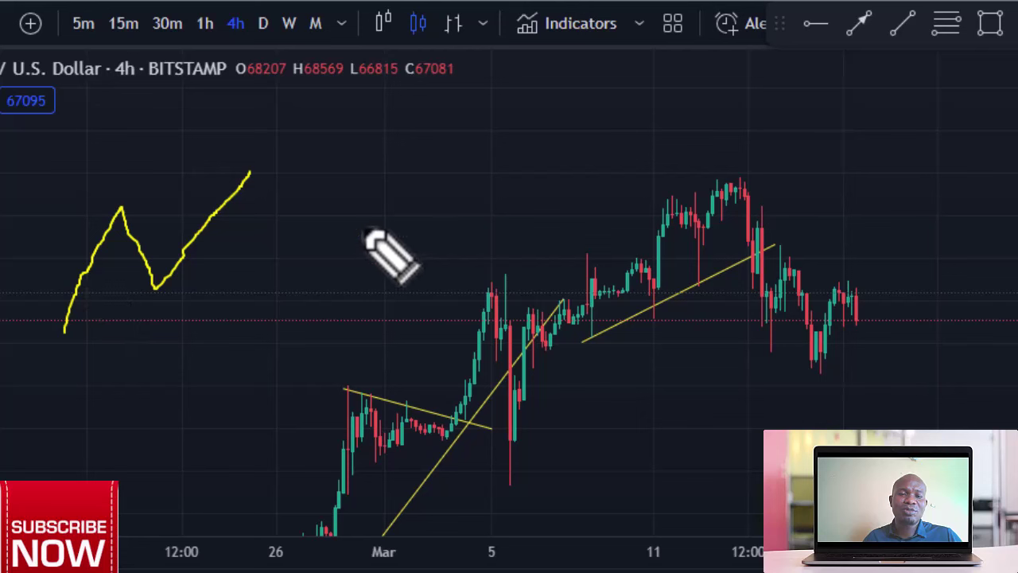
{"action": "mouse_move", "coordinate": [323, 164]}
{"action": "left_mouse_down"}
{"action": "mouse_move", "coordinate": [338, 246]}
{"action": "mouse_move", "coordinate": [399, 177]}
{"action": "mouse_move", "coordinate": [424, 278]}
{"action": "left_mouse_up"}
{"action": "left_click_drag", "start_coordinate": [318, 135], "coordinate": [319, 147]}
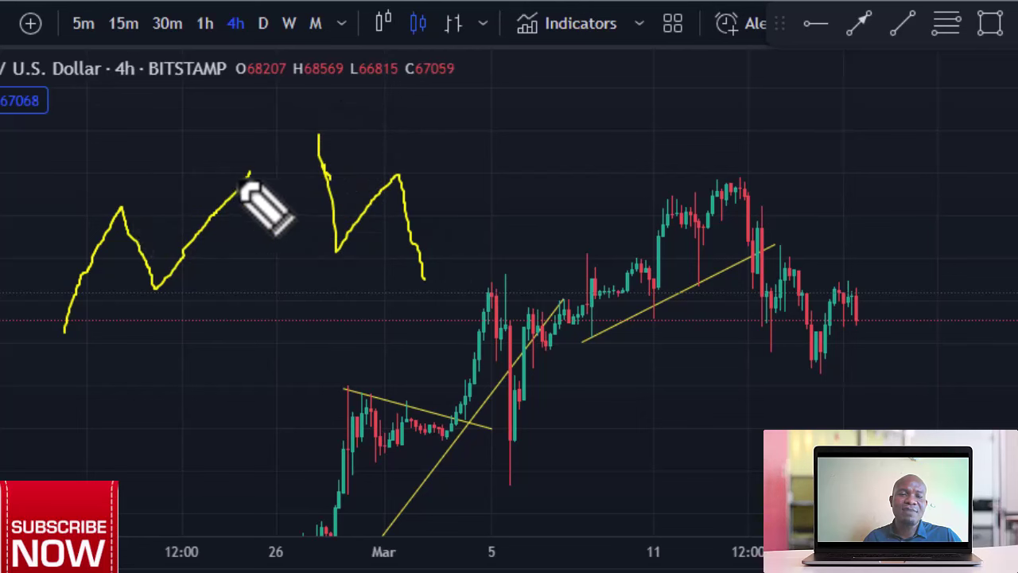
- Add choppy corrections with continuation legs to both sketched zigzags and draw a line along each correction
{"action": "mouse_move", "coordinate": [245, 177]}
{"action": "left_mouse_down"}
{"action": "mouse_move", "coordinate": [258, 232]}
{"action": "mouse_move", "coordinate": [308, 258]}
{"action": "mouse_move", "coordinate": [312, 157]}
{"action": "left_mouse_up"}
{"action": "mouse_move", "coordinate": [252, 175]}
{"action": "left_mouse_down"}
{"action": "mouse_move", "coordinate": [303, 246]}
{"action": "mouse_move", "coordinate": [321, 212]}
{"action": "mouse_move", "coordinate": [314, 111]}
{"action": "left_mouse_up"}
{"action": "mouse_move", "coordinate": [426, 278]}
{"action": "left_mouse_down"}
{"action": "mouse_move", "coordinate": [466, 232]}
{"action": "mouse_move", "coordinate": [509, 209]}
{"action": "mouse_move", "coordinate": [540, 348]}
{"action": "left_mouse_up"}
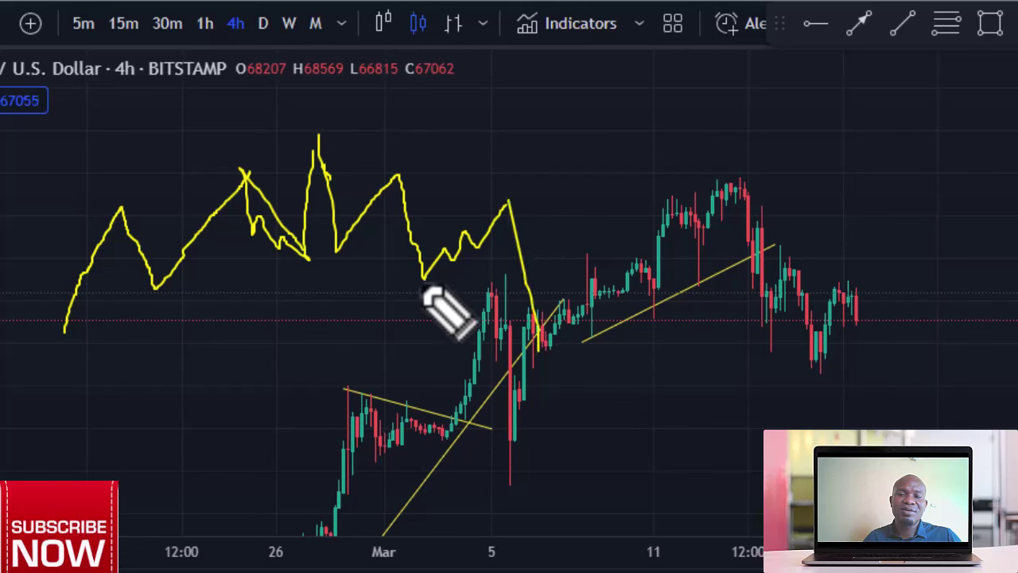
{"action": "left_click_drag", "start_coordinate": [420, 281], "coordinate": [543, 199]}
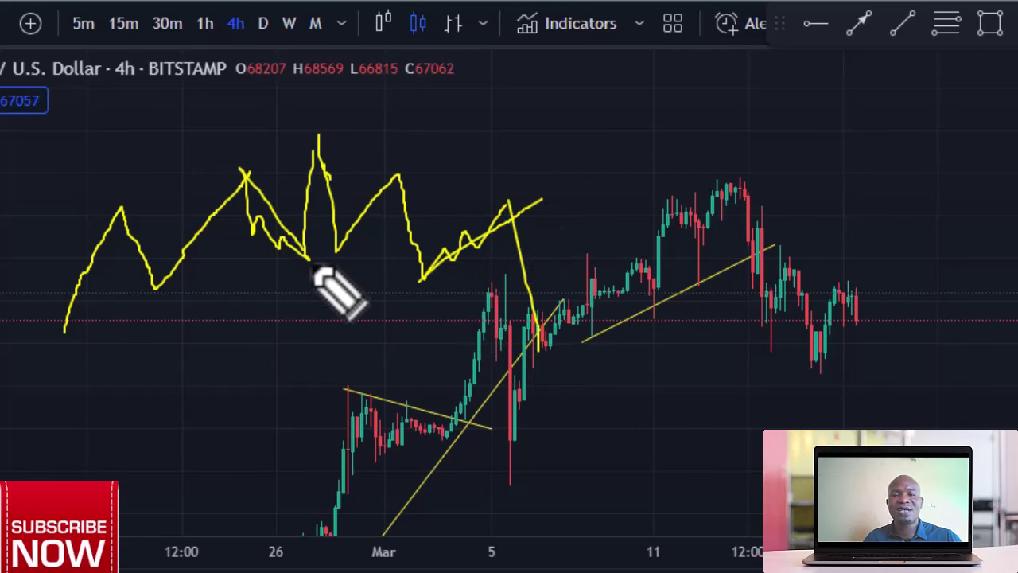